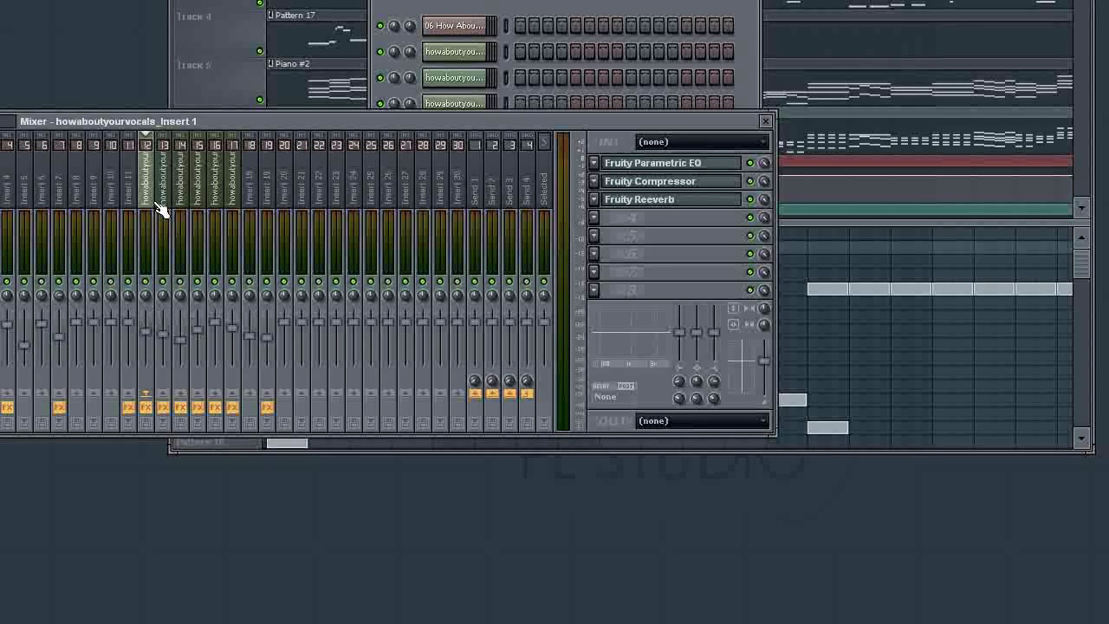
Step through vocal inserts 12, 14, 15, 17 and 19 in the mixer
{"action": "left_click", "coordinate": [188, 194]}
{"action": "left_click", "coordinate": [199, 196]}
{"action": "left_click", "coordinate": [233, 187]}
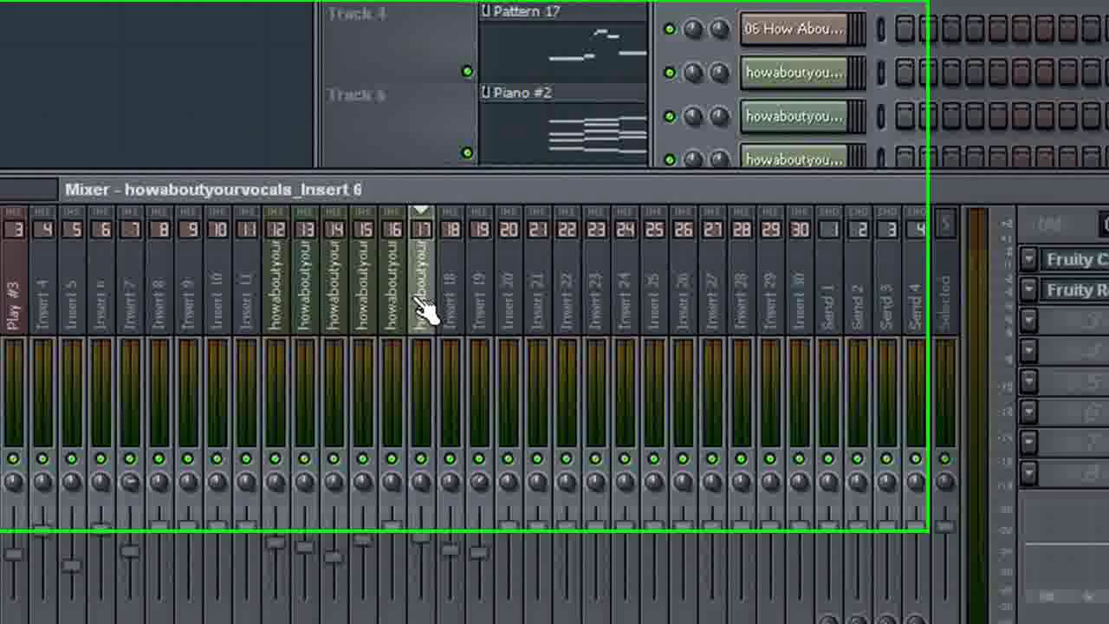
{"action": "left_click", "coordinate": [269, 186]}
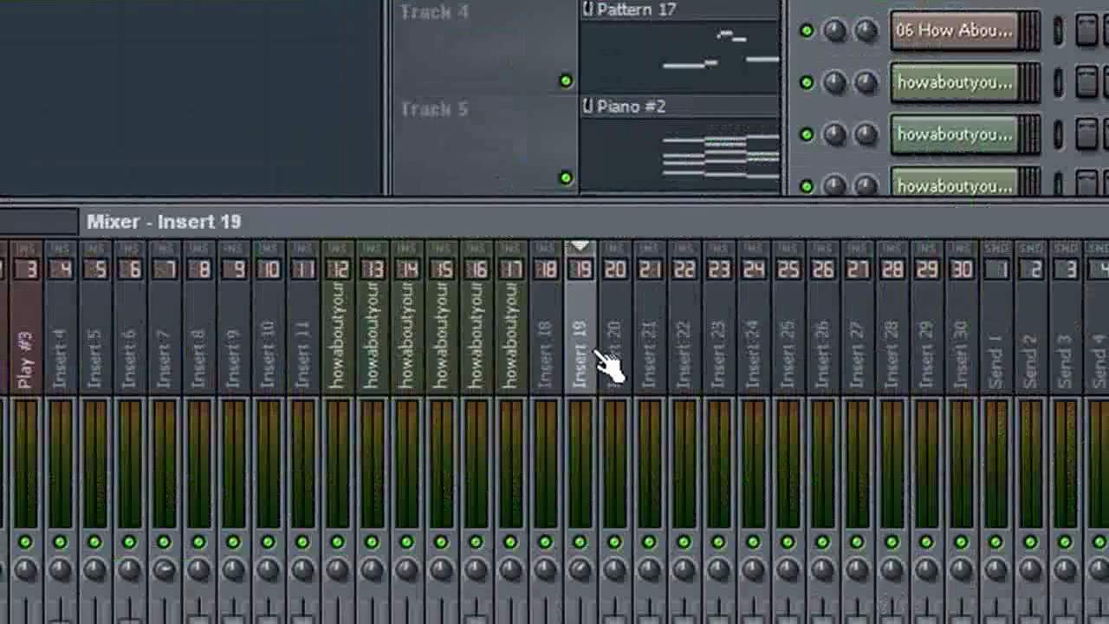
{"action": "left_click", "coordinate": [516, 364]}
{"action": "left_click", "coordinate": [582, 364]}
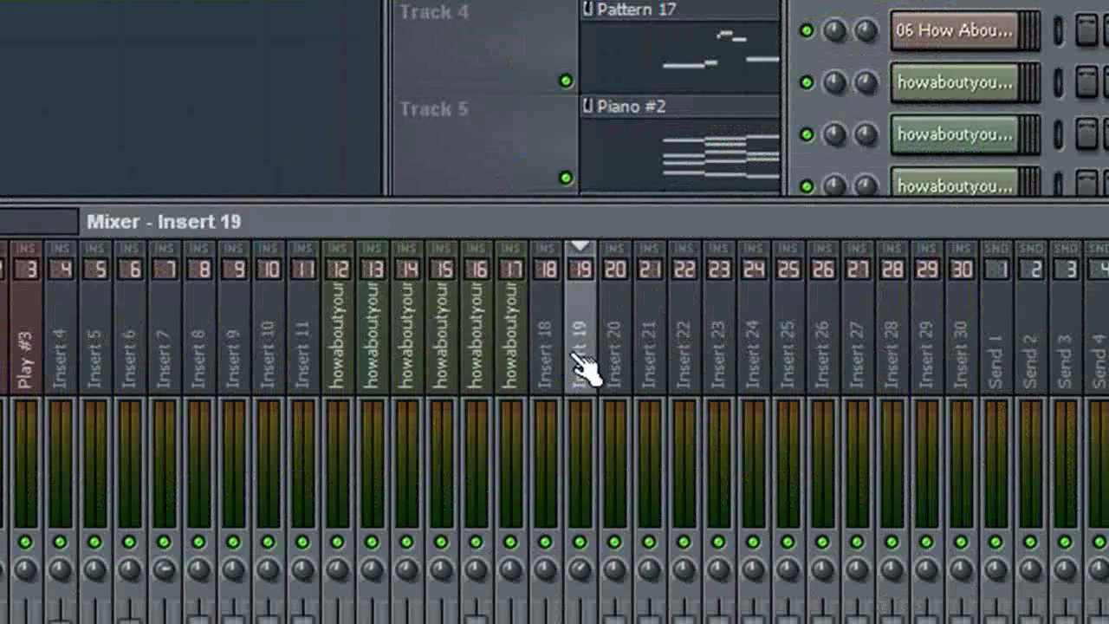
{"action": "left_click", "coordinate": [340, 364]}
{"action": "left_click", "coordinate": [441, 364]}
{"action": "left_click", "coordinate": [513, 363]}
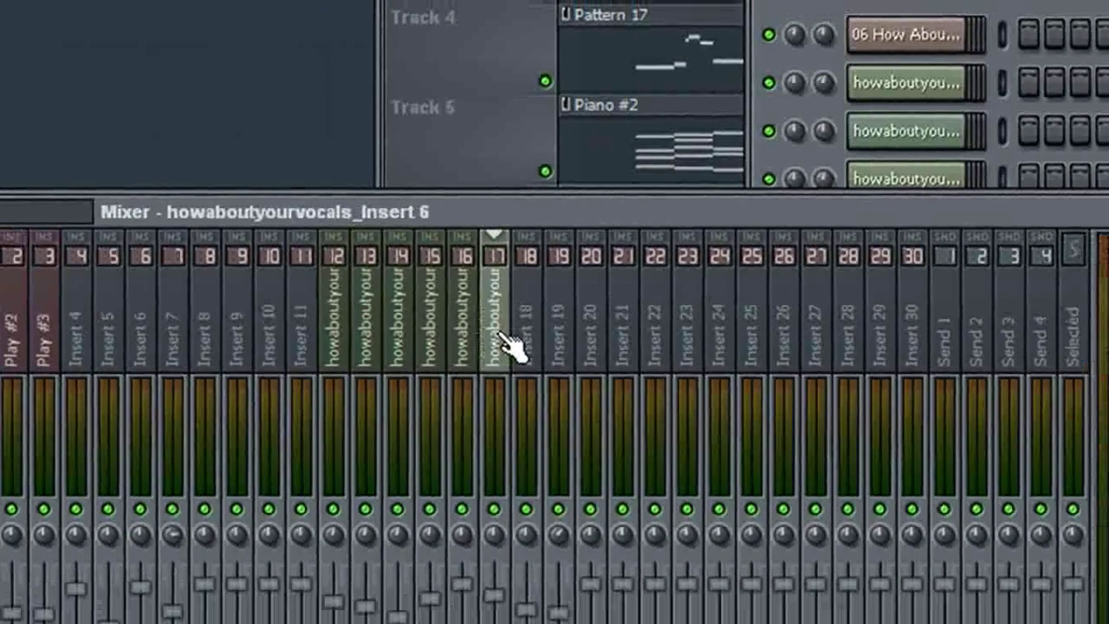
Work across inserts 12–17, including the howaboutyourvocals_REC insert 13
{"action": "left_click", "coordinate": [365, 346]}
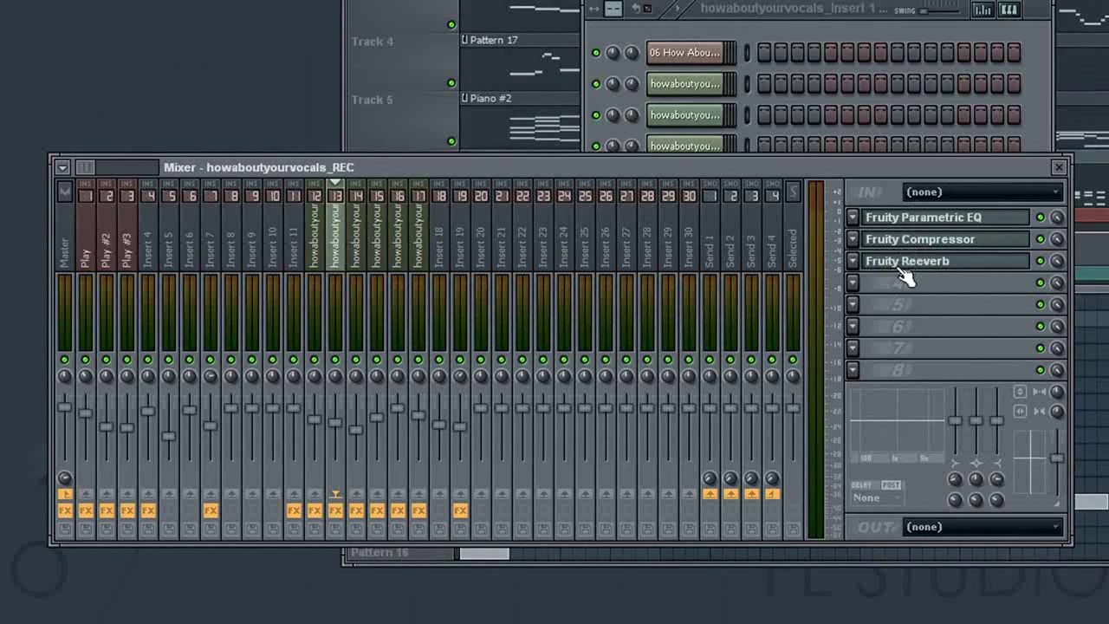
{"action": "left_click", "coordinate": [316, 260]}
{"action": "left_click", "coordinate": [336, 262]}
{"action": "left_click", "coordinate": [398, 263]}
{"action": "left_click", "coordinate": [362, 262]}
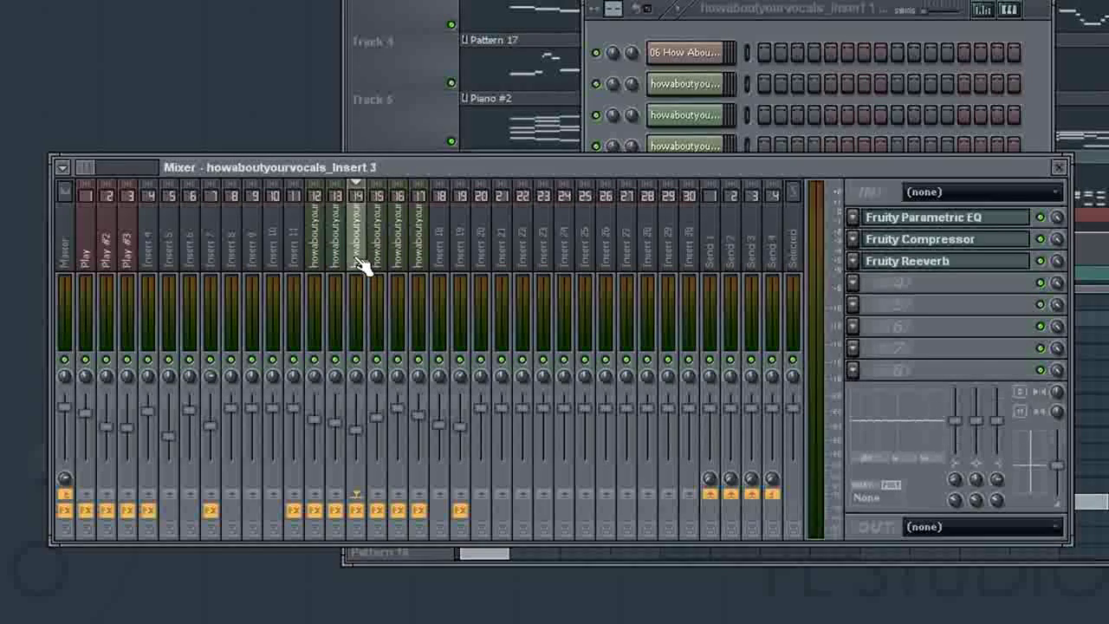
{"action": "left_click", "coordinate": [398, 260]}
{"action": "left_click", "coordinate": [419, 247]}
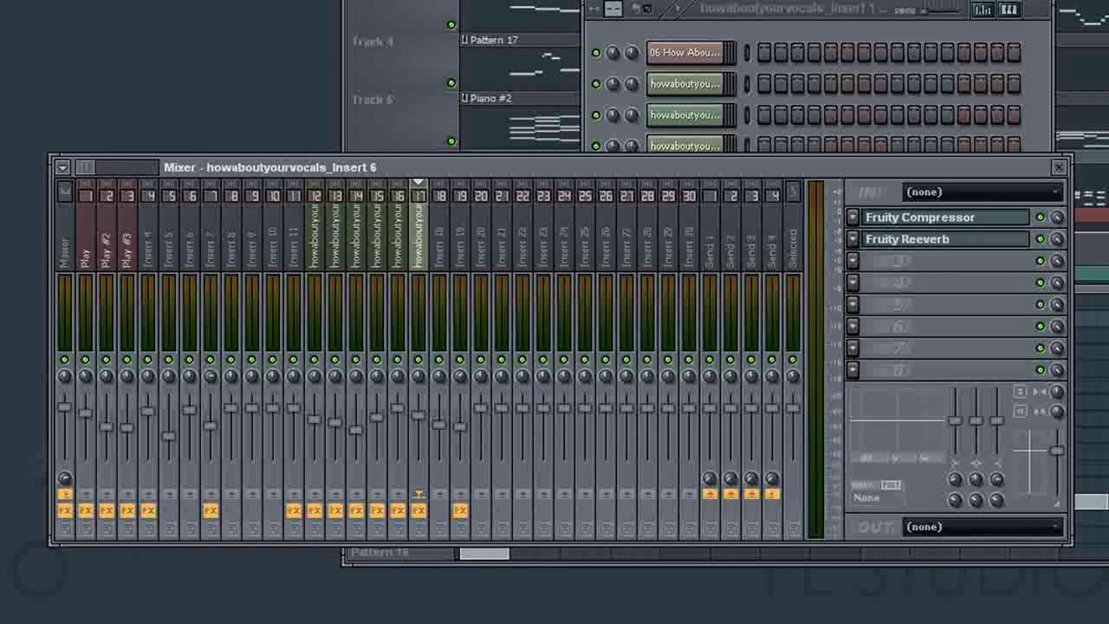
Play the song from bar 9 with the mixer in front showing live levels
{"action": "key", "text": "F5"}
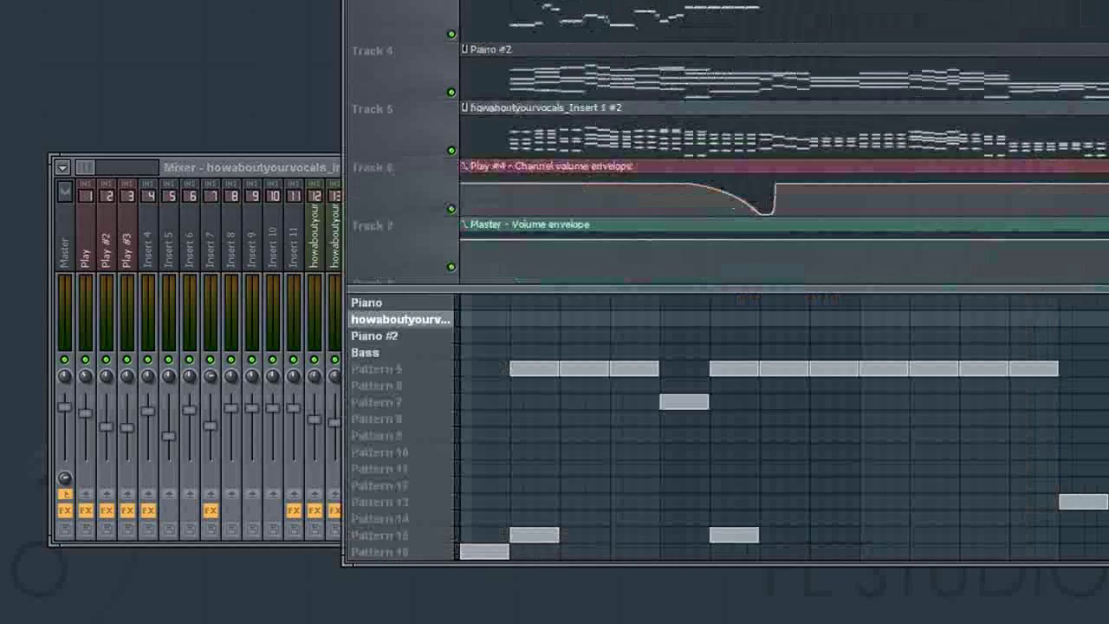
{"action": "scroll", "coordinate": [556, 130], "scroll_direction": "down", "scroll_amount": 1}
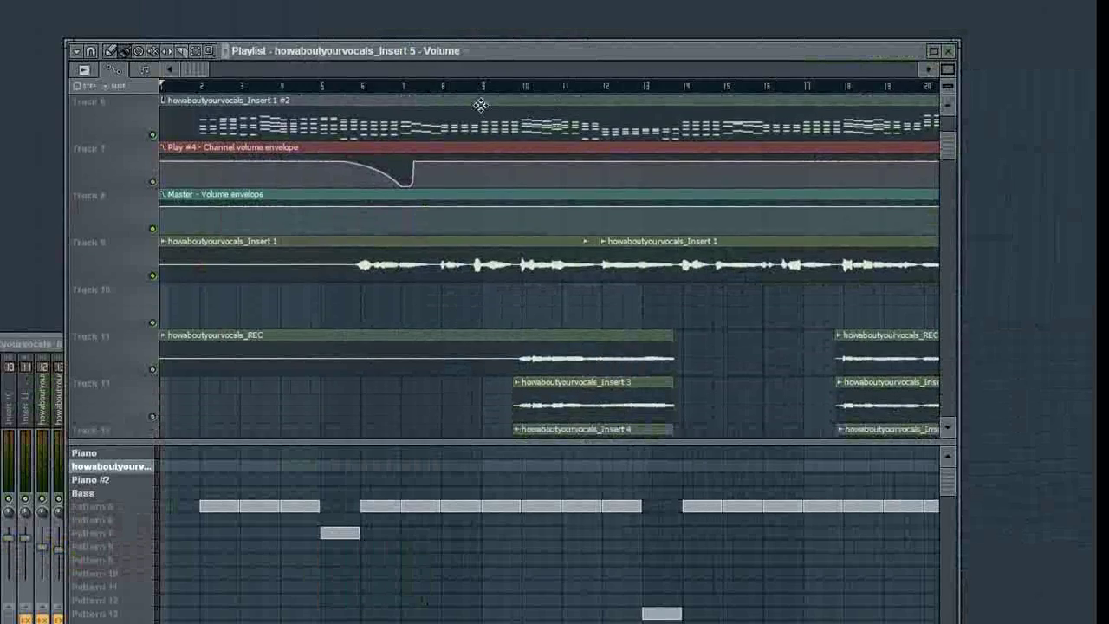
{"action": "left_click", "coordinate": [482, 87]}
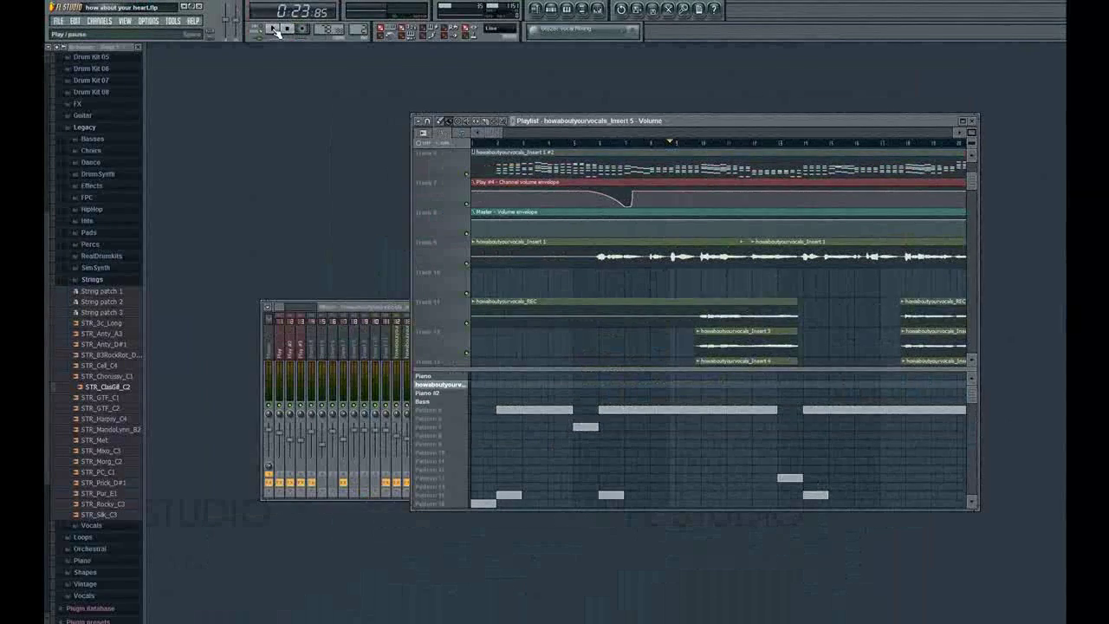
{"action": "left_click", "coordinate": [276, 32]}
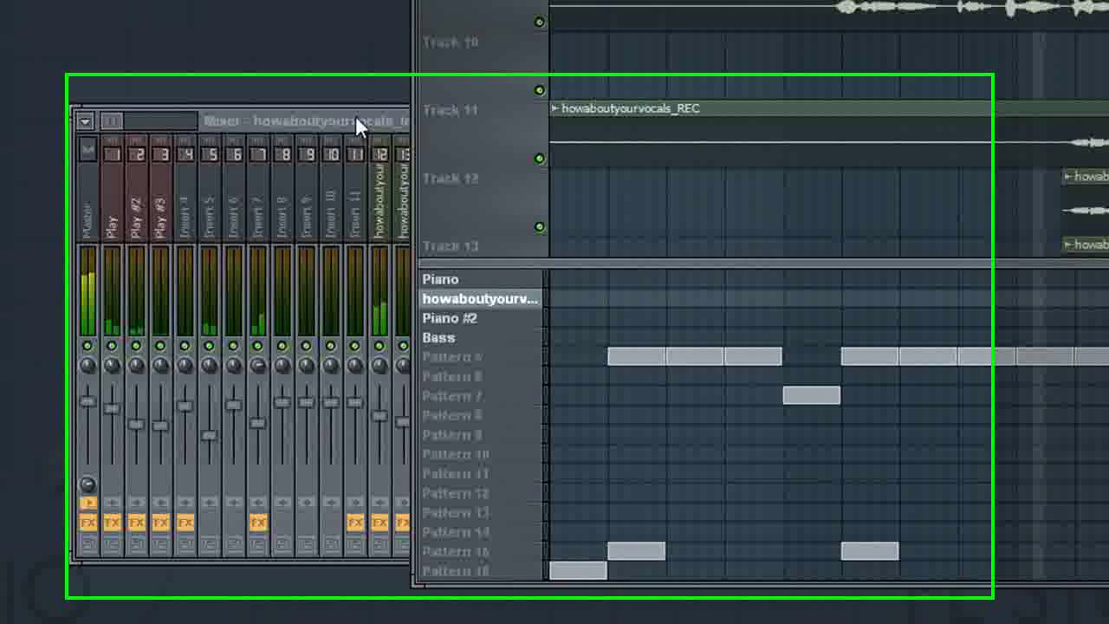
{"action": "left_click", "coordinate": [355, 122]}
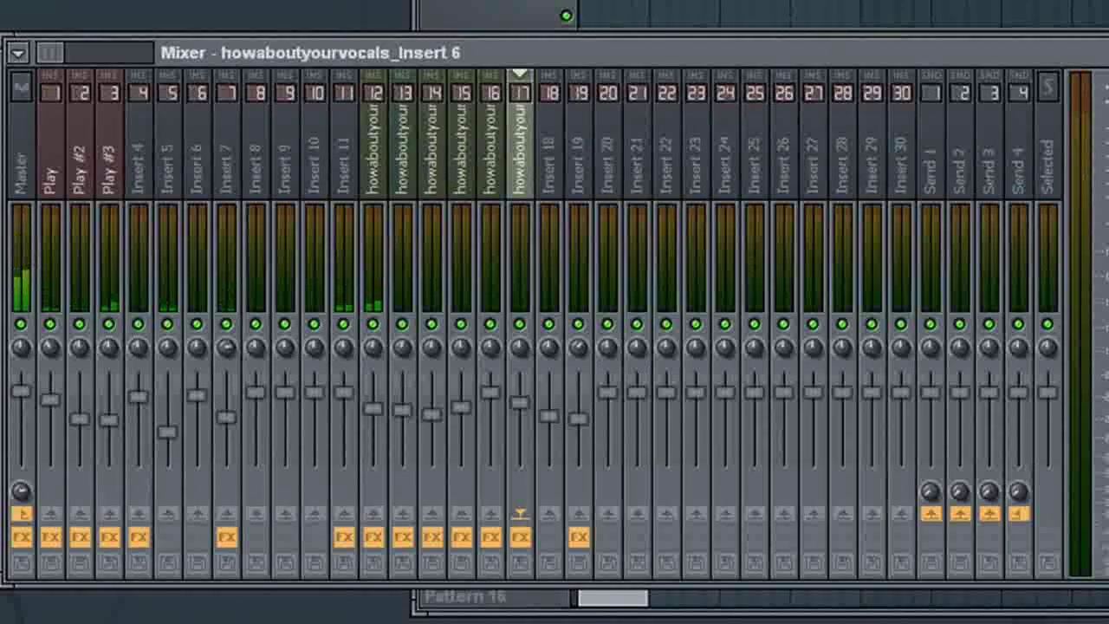
{"action": "left_click", "coordinate": [416, 187]}
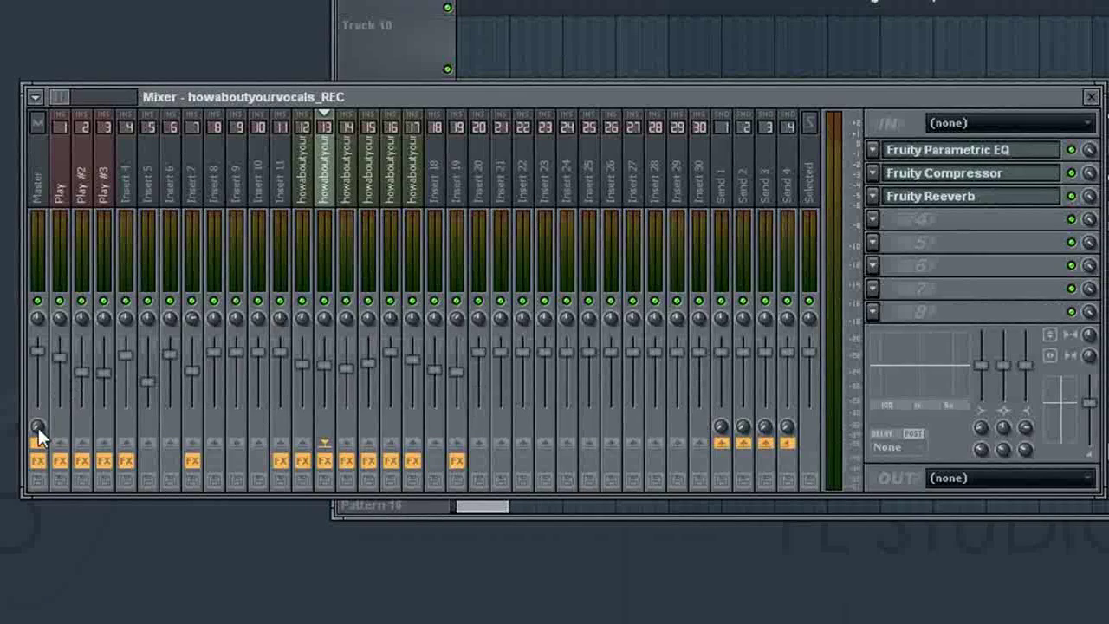
{"action": "left_click", "coordinate": [350, 195]}
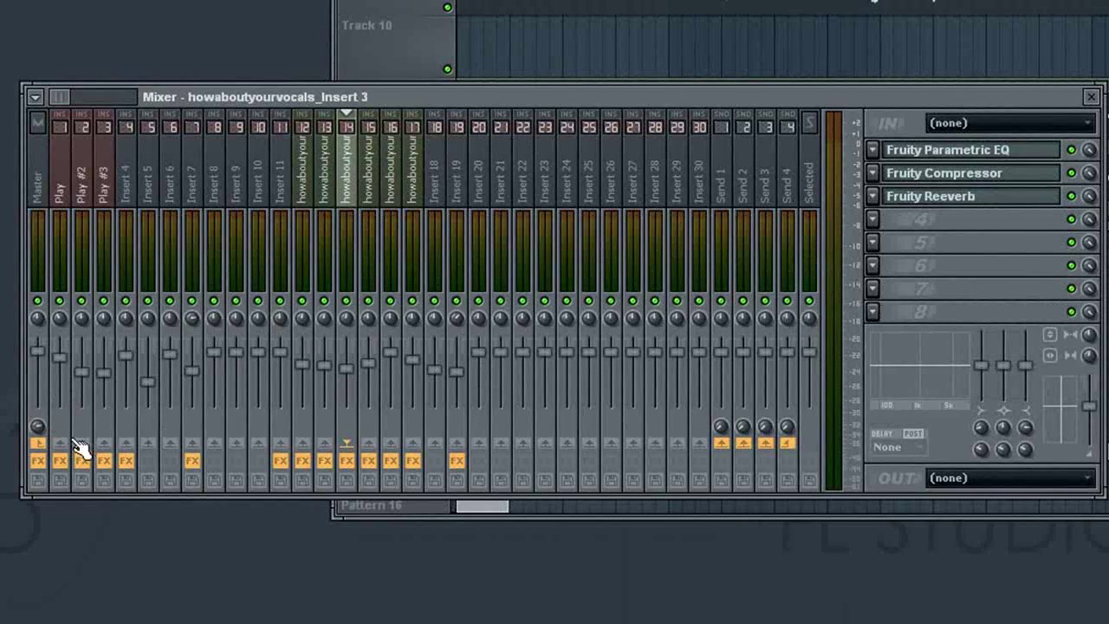
{"action": "left_click", "coordinate": [371, 138]}
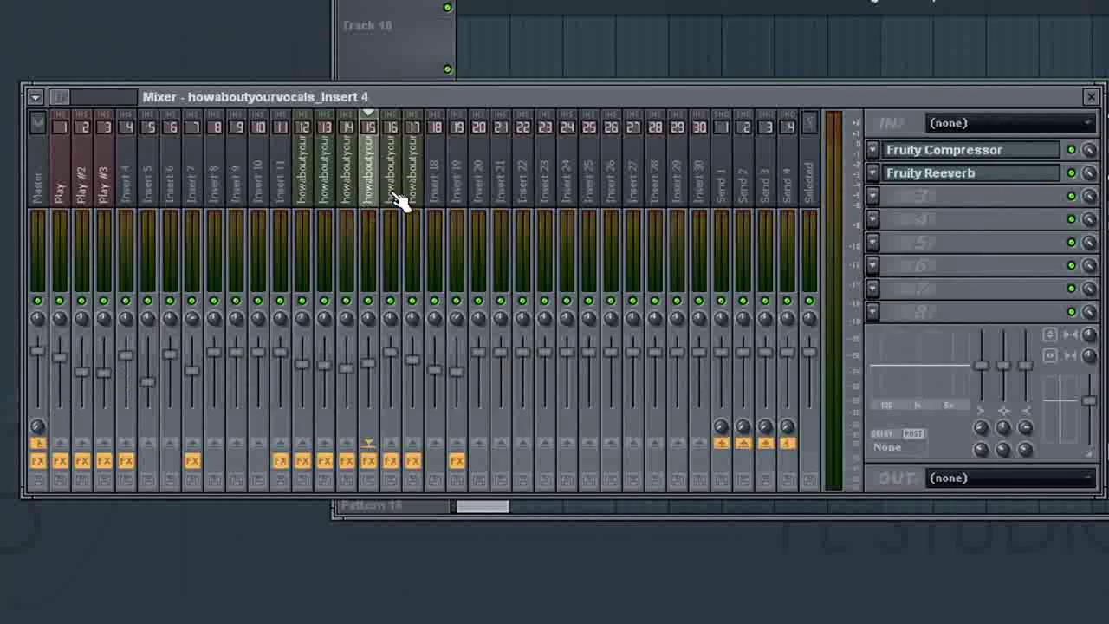
{"action": "left_click", "coordinate": [398, 145]}
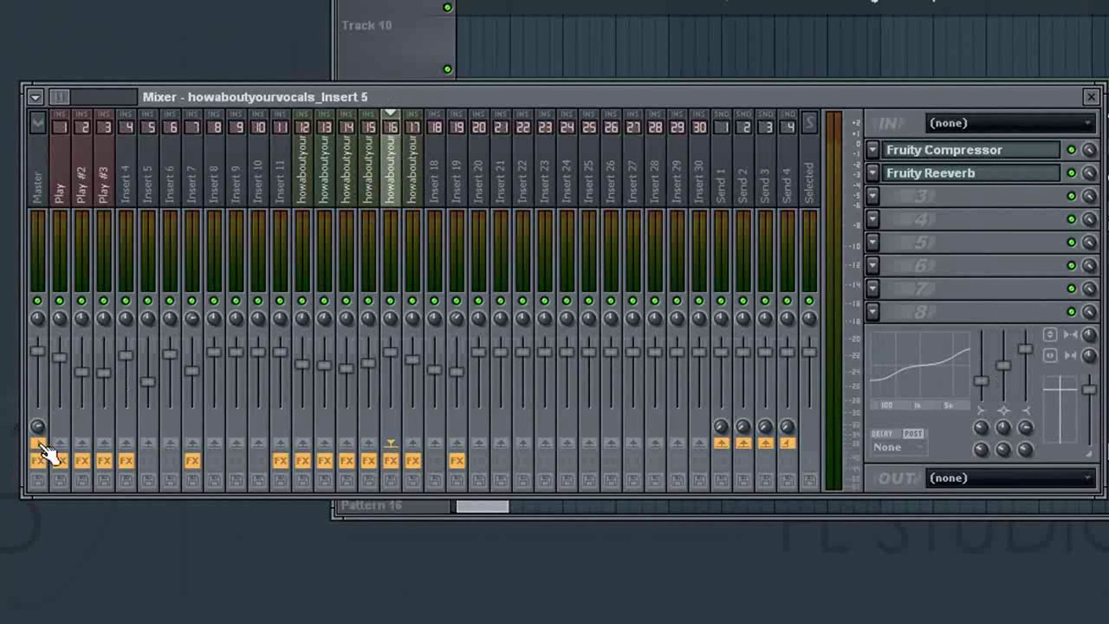
{"action": "left_click", "coordinate": [413, 169]}
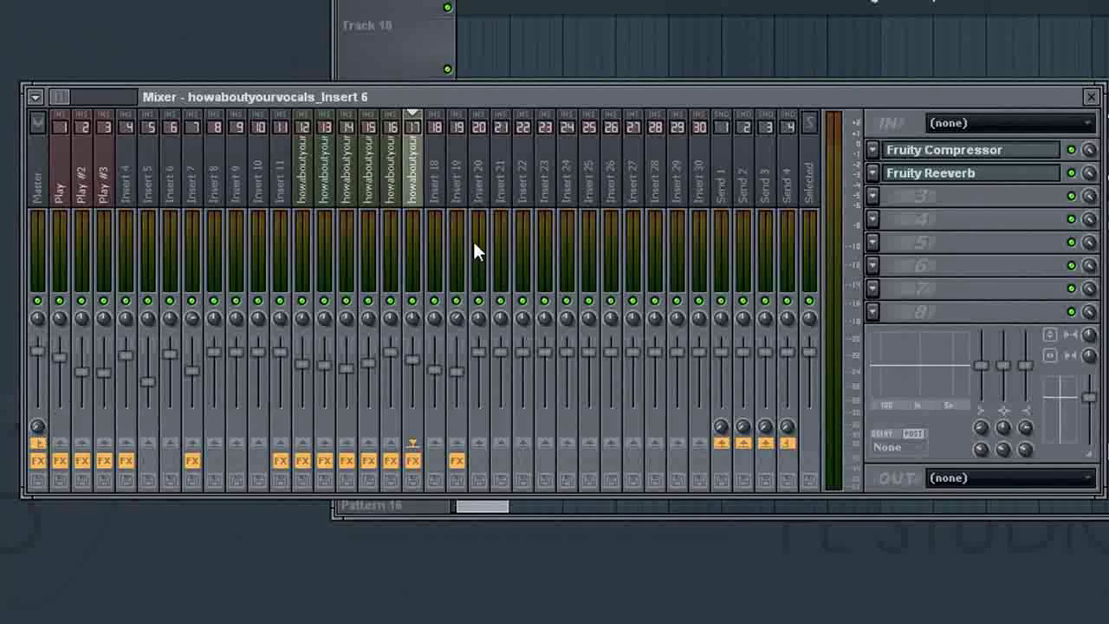
{"action": "left_click", "coordinate": [441, 188]}
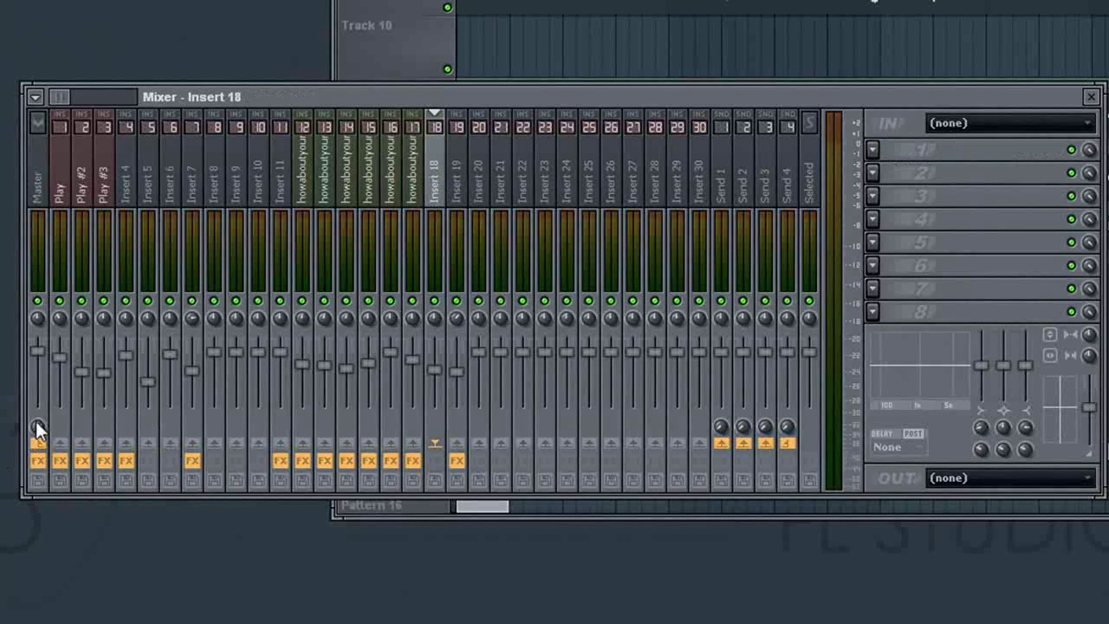
{"action": "left_click", "coordinate": [467, 186]}
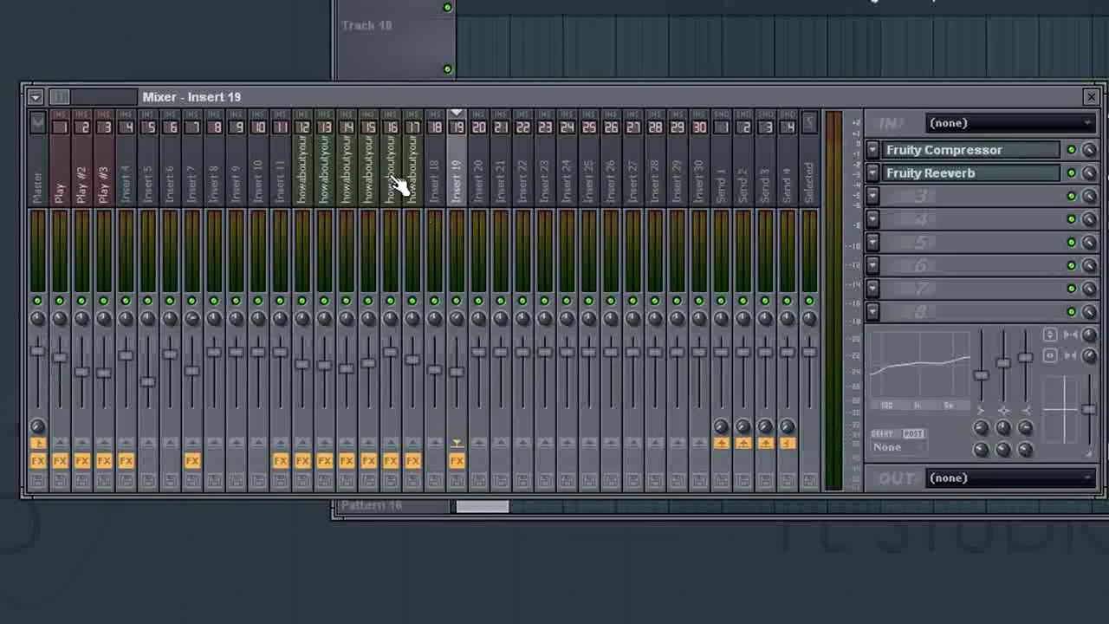
{"action": "left_click", "coordinate": [330, 172]}
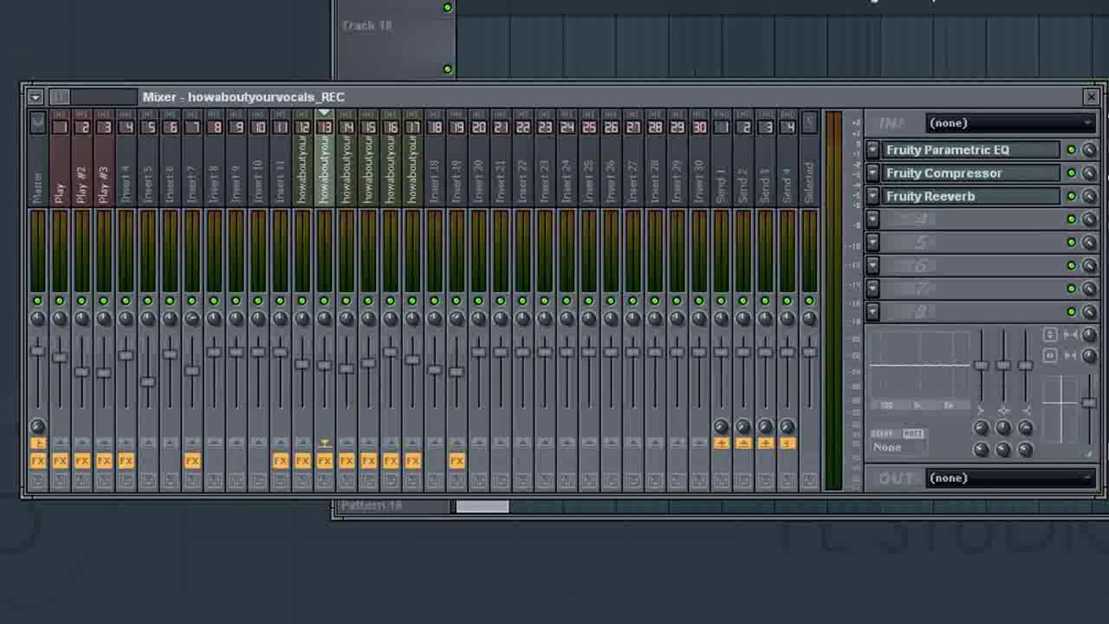
Pause playback from the Playlist and return the mixer to the front
{"action": "key", "text": "F5"}
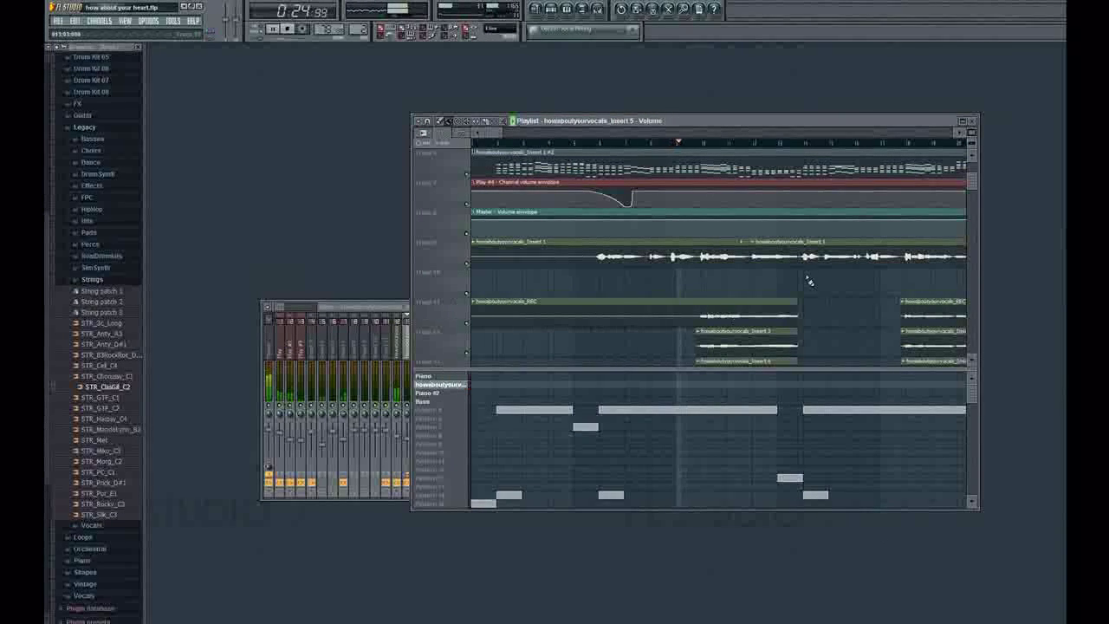
{"action": "scroll", "coordinate": [970, 180], "scroll_direction": "down", "scroll_amount": 3}
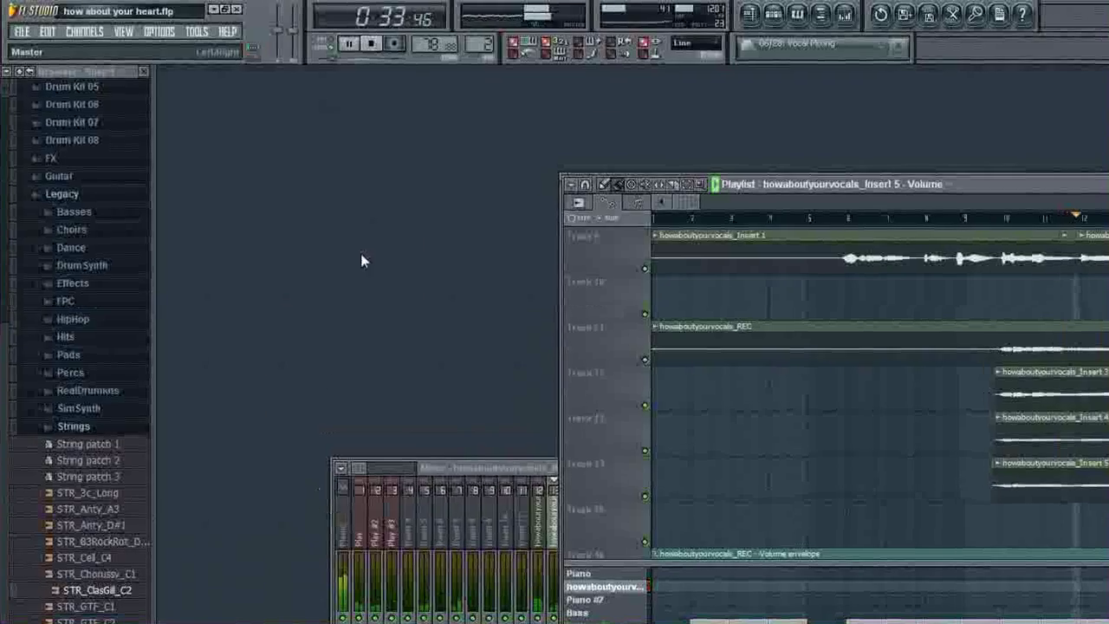
{"action": "left_click", "coordinate": [347, 43]}
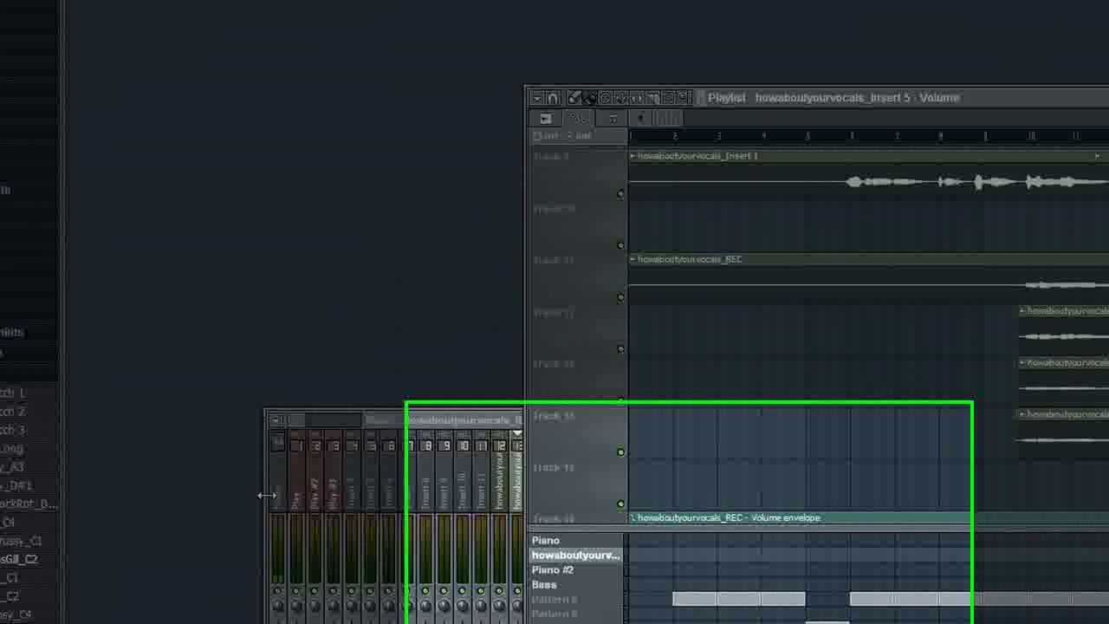
{"action": "left_click", "coordinate": [266, 495]}
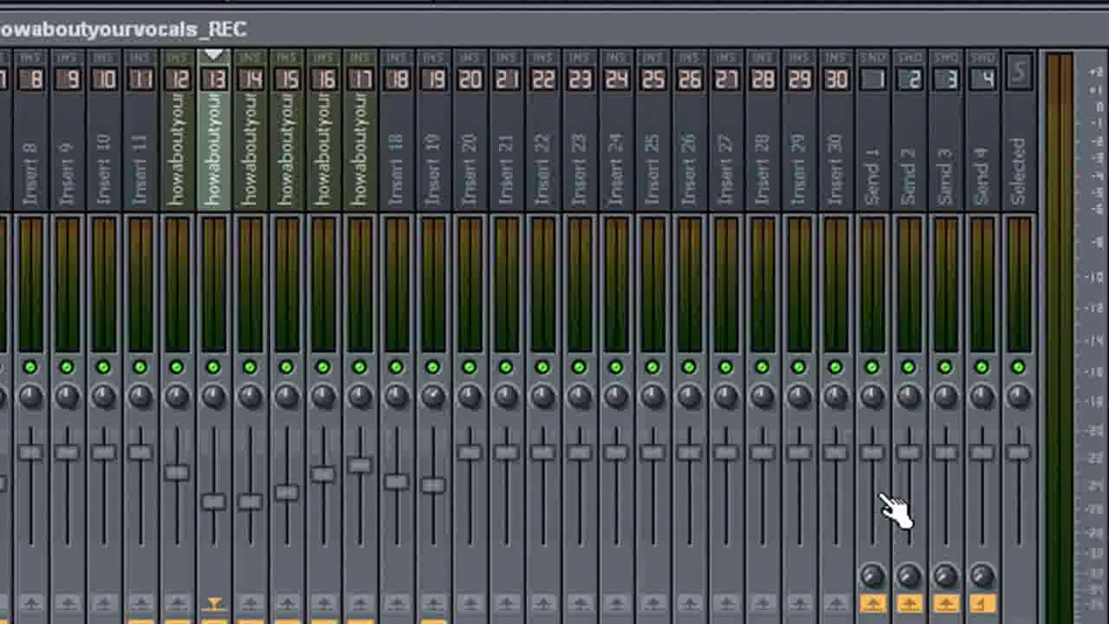
Turn up the Send 1 amount on inserts 13, 14 and 15
{"action": "left_click", "coordinate": [873, 576]}
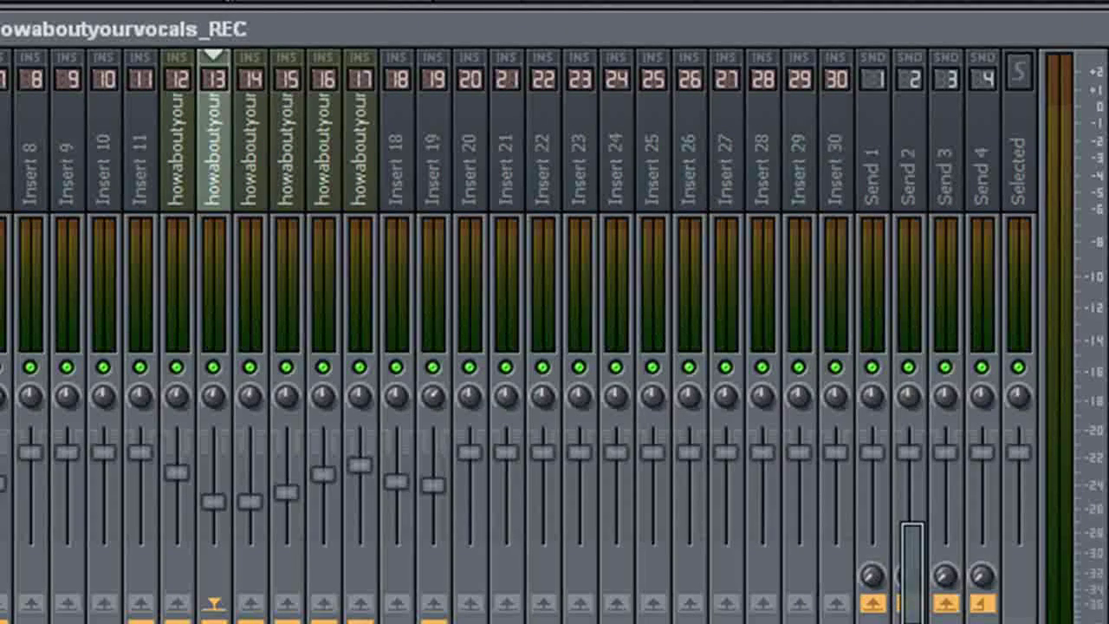
{"action": "left_click_drag", "start_coordinate": [873, 575], "coordinate": [873, 554]}
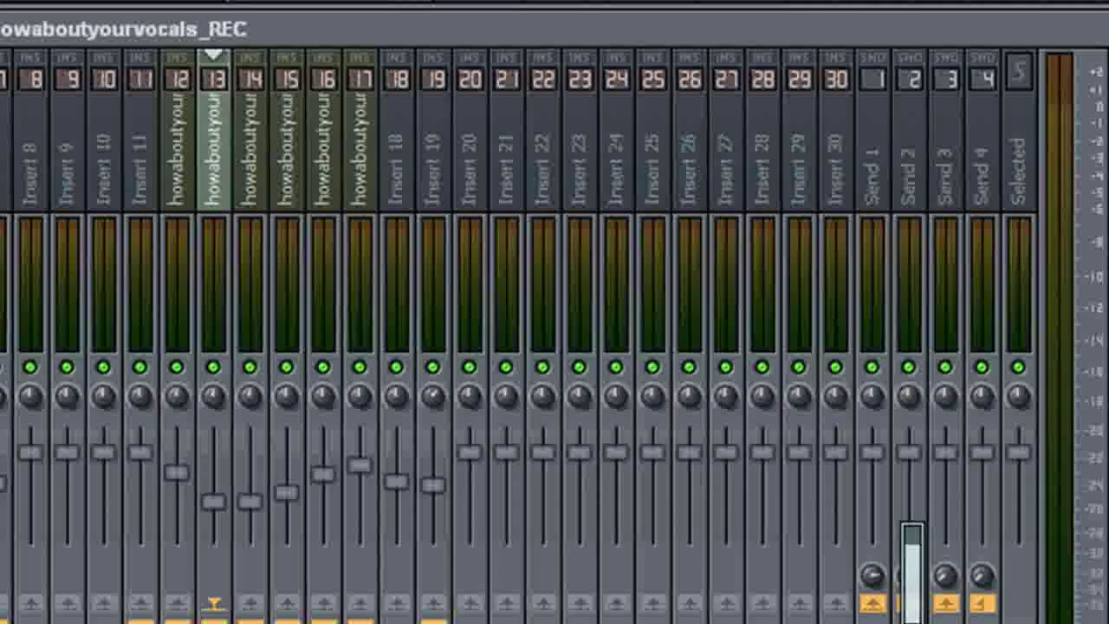
{"action": "left_click_drag", "start_coordinate": [873, 555], "coordinate": [872, 587]}
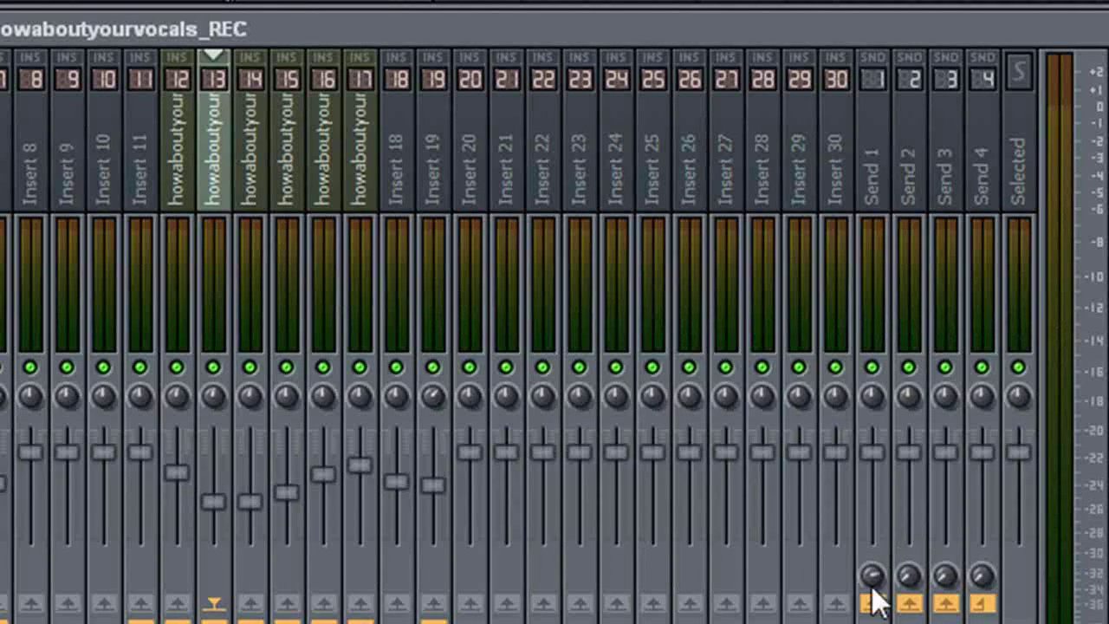
{"action": "left_click", "coordinate": [253, 187]}
{"action": "left_click_drag", "start_coordinate": [872, 575], "coordinate": [872, 554]}
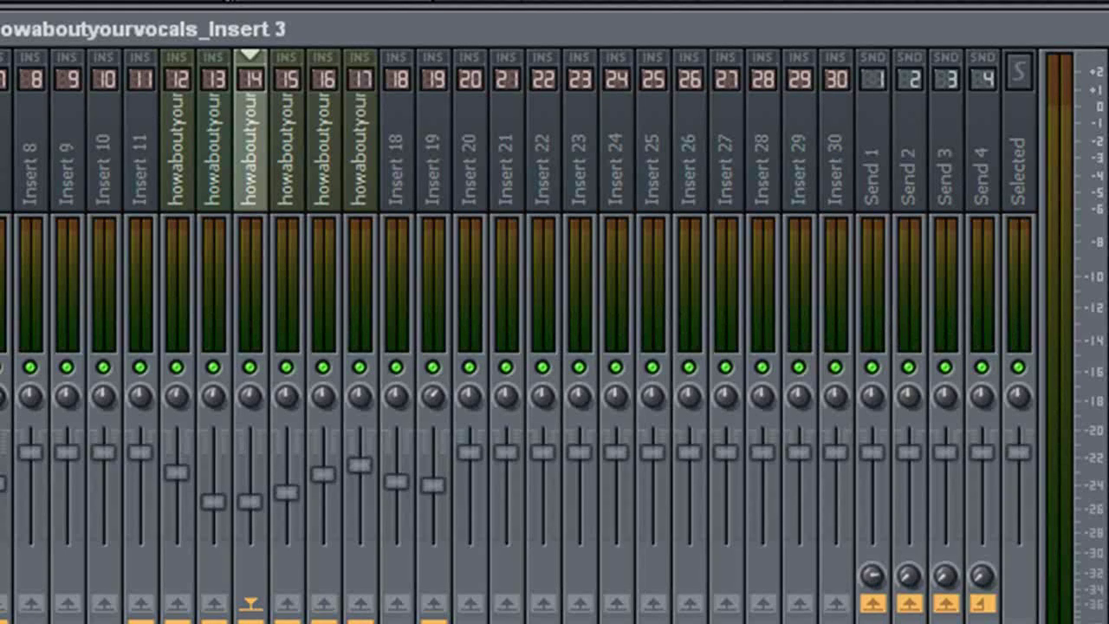
{"action": "left_click", "coordinate": [299, 173]}
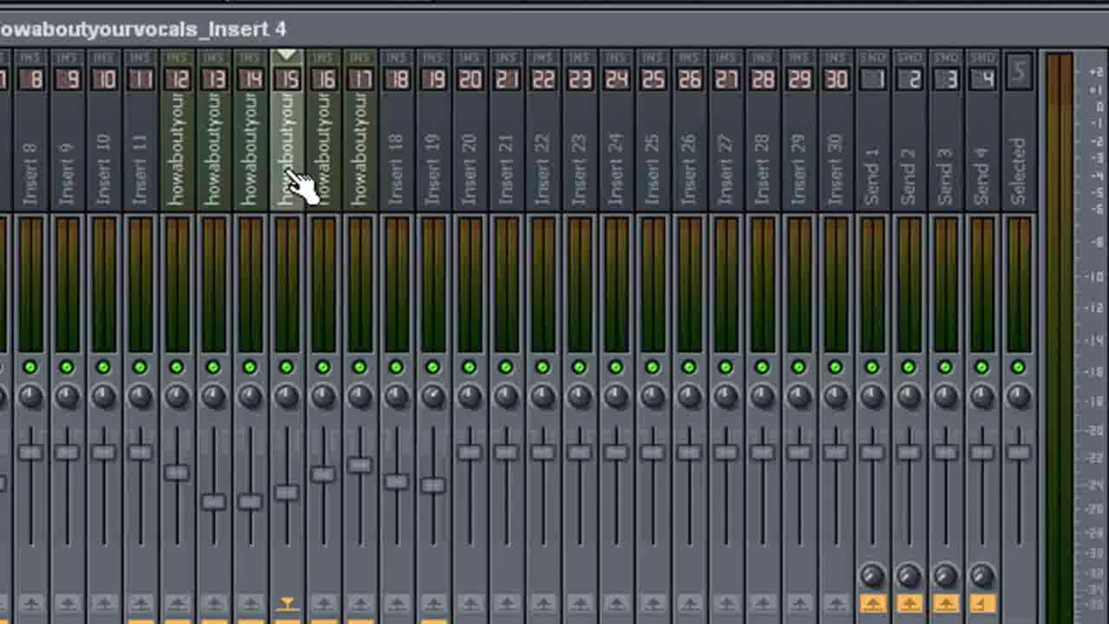
{"action": "left_click", "coordinate": [864, 569]}
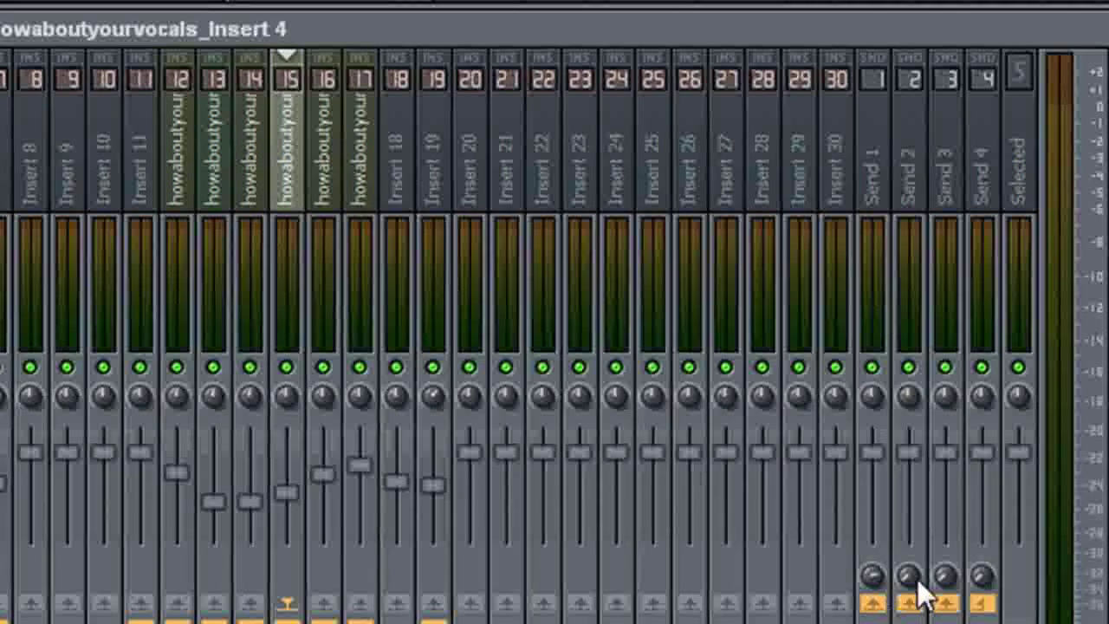
Turn up Send 1 on inserts 16, 17 and 19, then select Send 1
{"action": "left_click", "coordinate": [328, 203]}
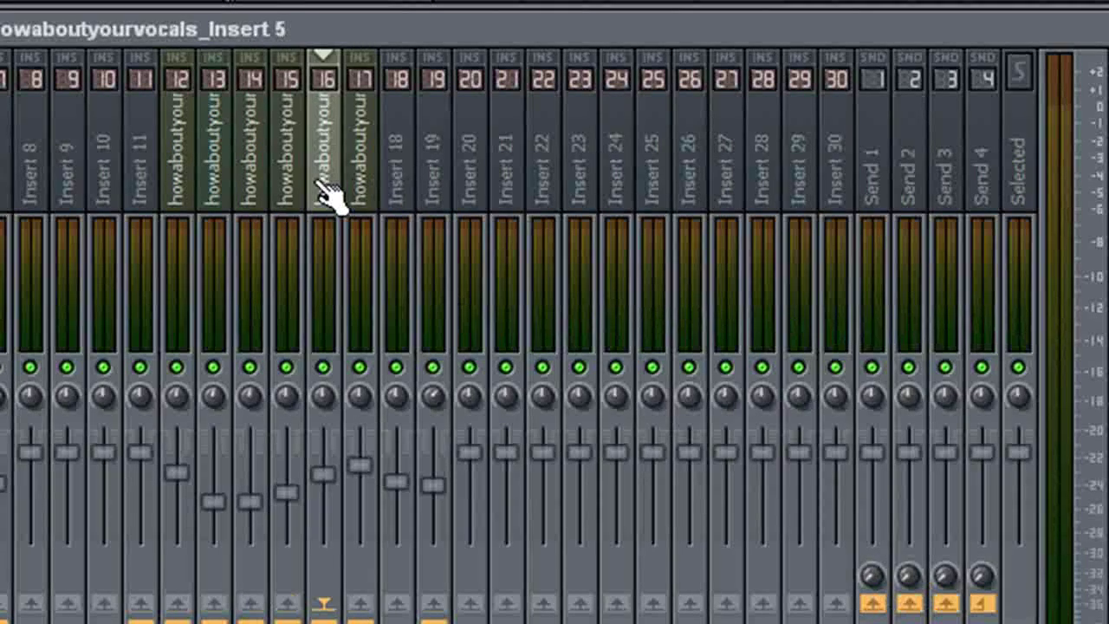
{"action": "left_click", "coordinate": [871, 575]}
{"action": "left_click", "coordinate": [364, 139]}
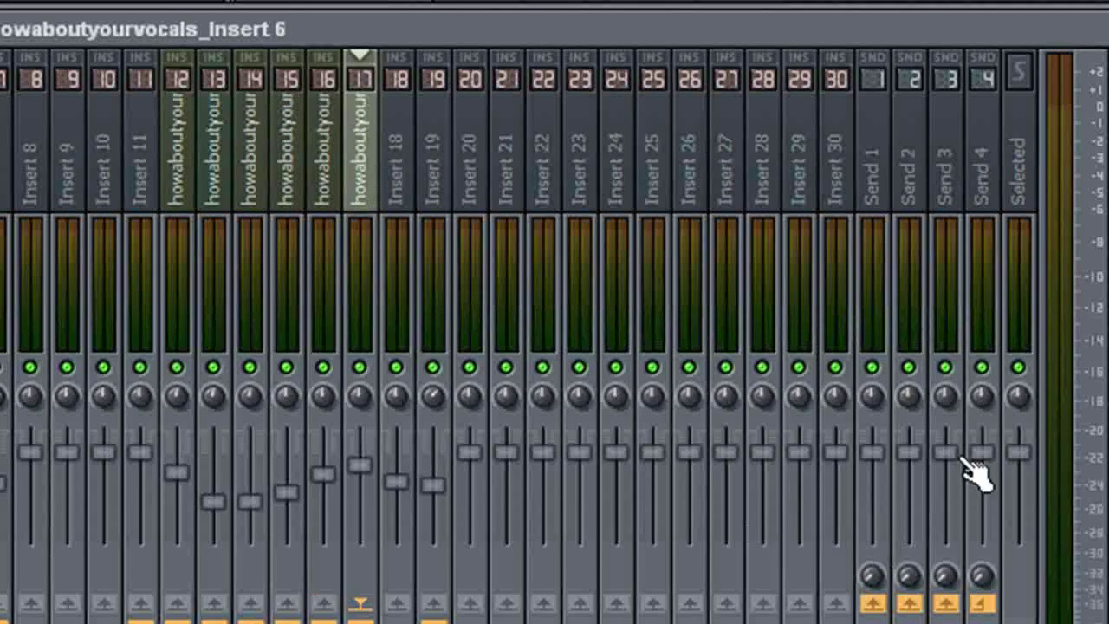
{"action": "left_click", "coordinate": [872, 573]}
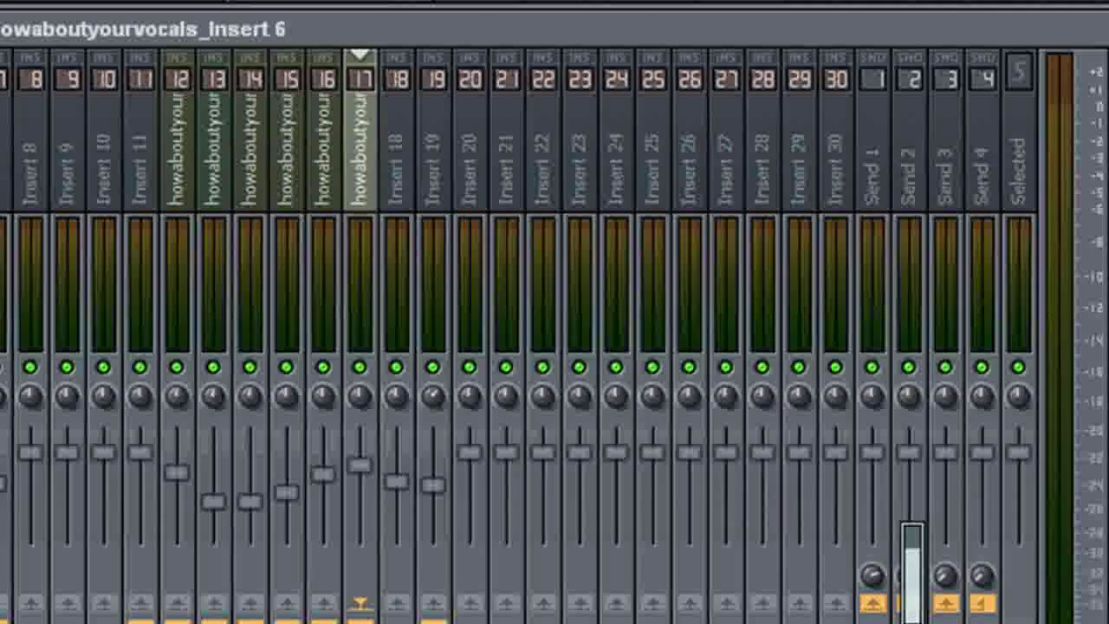
{"action": "left_click", "coordinate": [438, 186]}
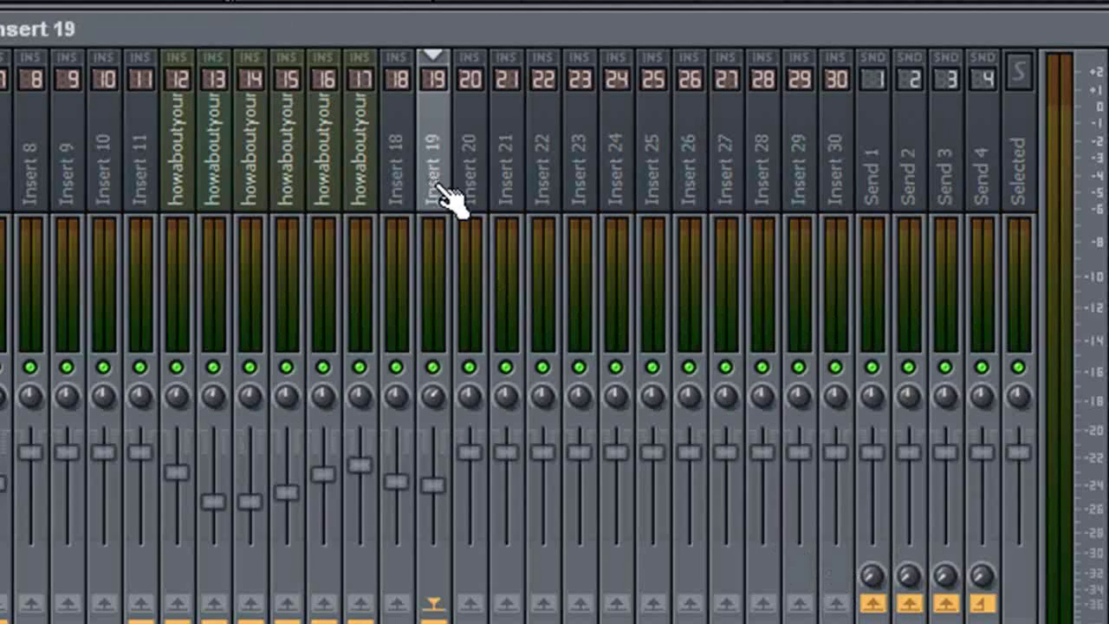
{"action": "left_click", "coordinate": [871, 574]}
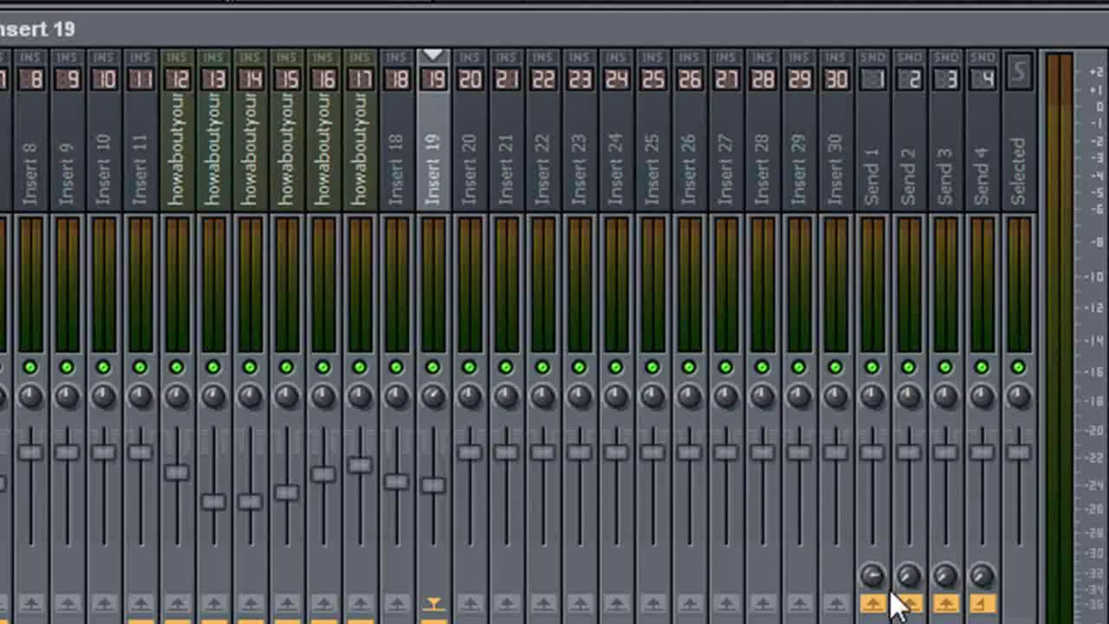
{"action": "left_click", "coordinate": [884, 208]}
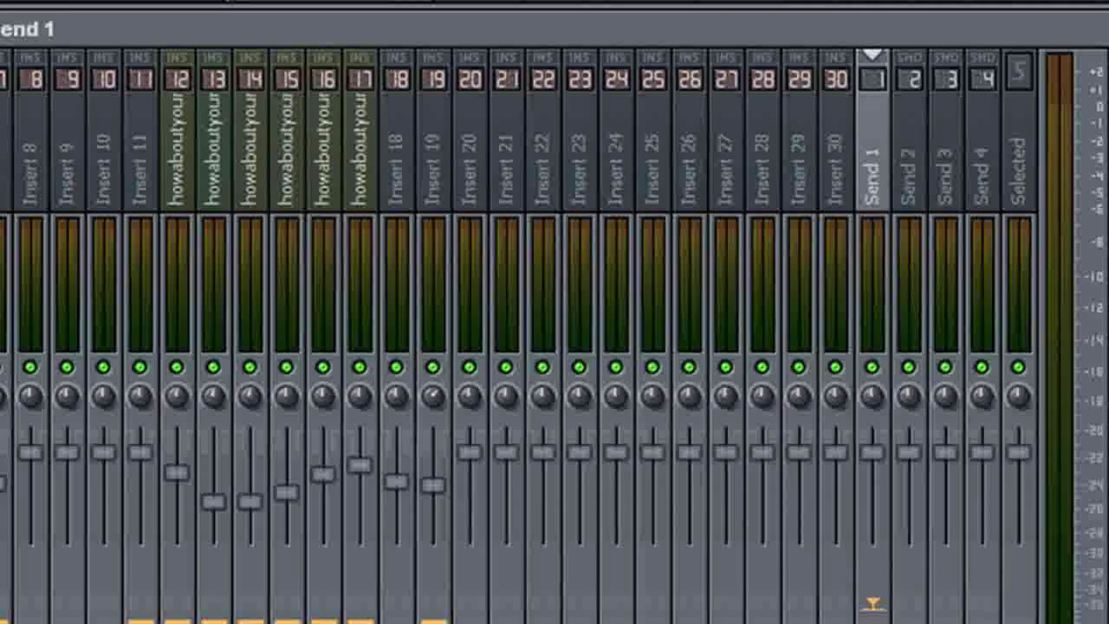
Switch to the Playlist and back so the mixer shows Send 1's empty effect slots
{"action": "key", "text": "F5"}
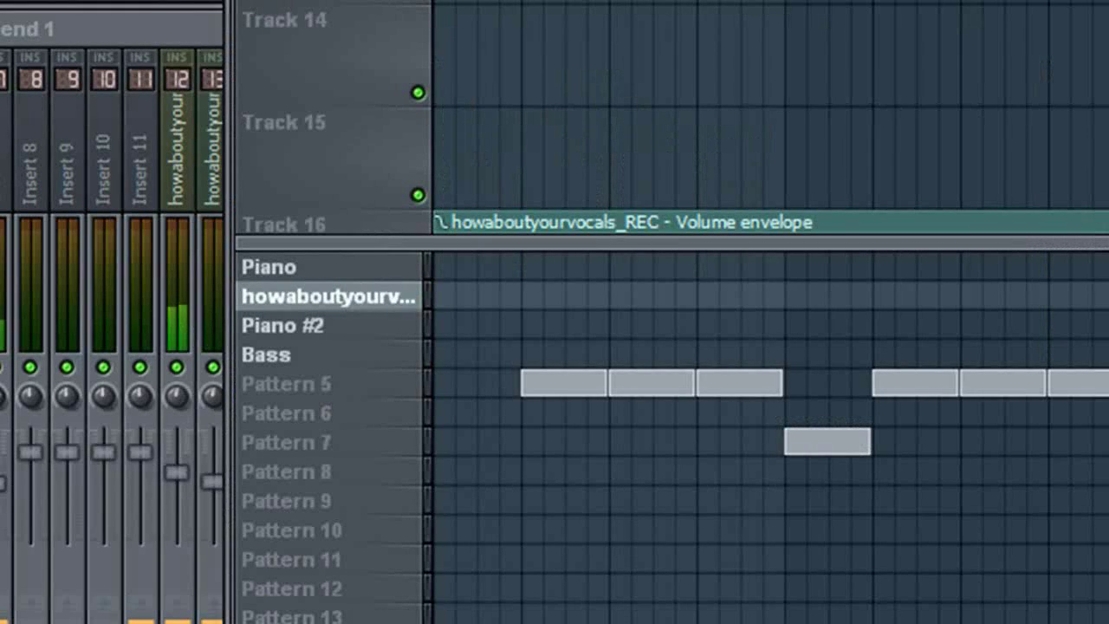
{"action": "left_click", "coordinate": [156, 36]}
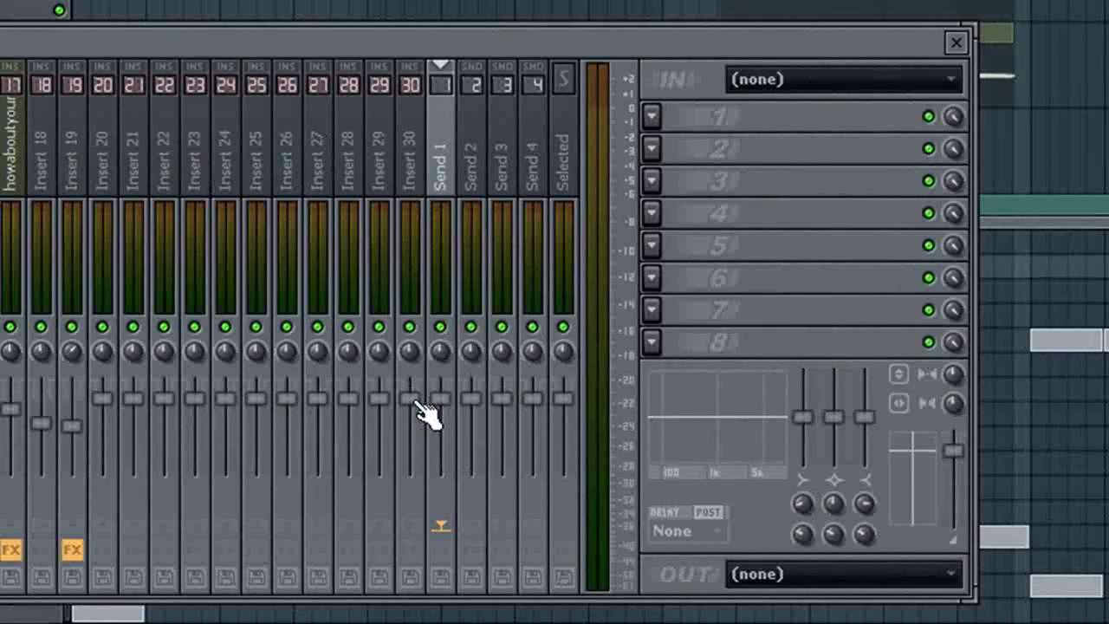
Select Send 1 and pull its fader down to quiet the combined backing vocals
{"action": "left_click", "coordinate": [420, 404]}
{"action": "left_click", "coordinate": [443, 406]}
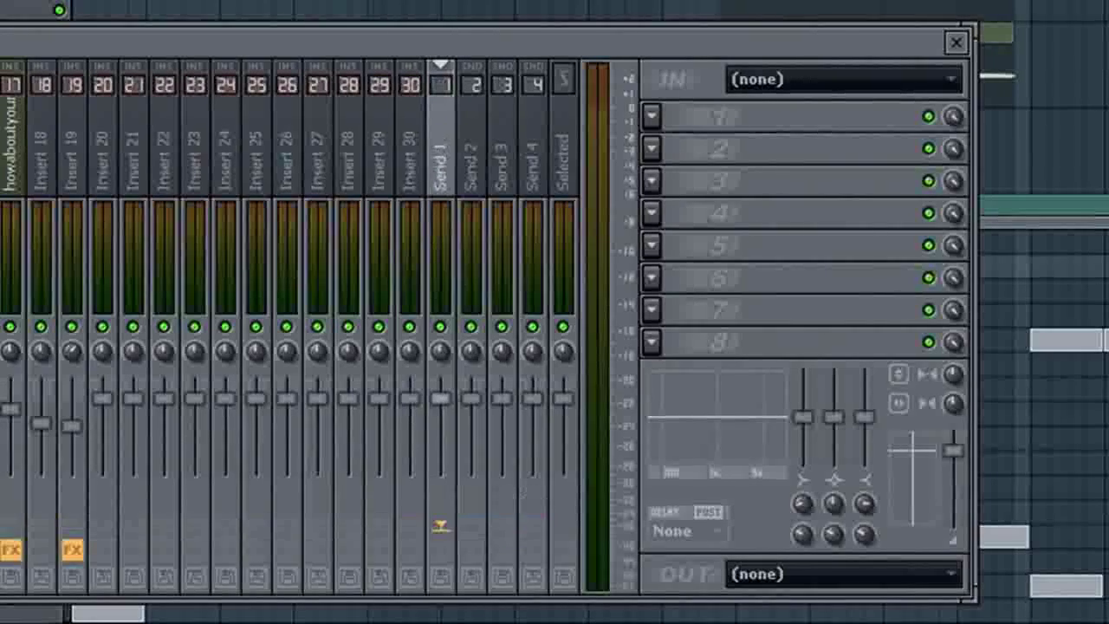
{"action": "left_click_drag", "start_coordinate": [441, 396], "coordinate": [441, 393]}
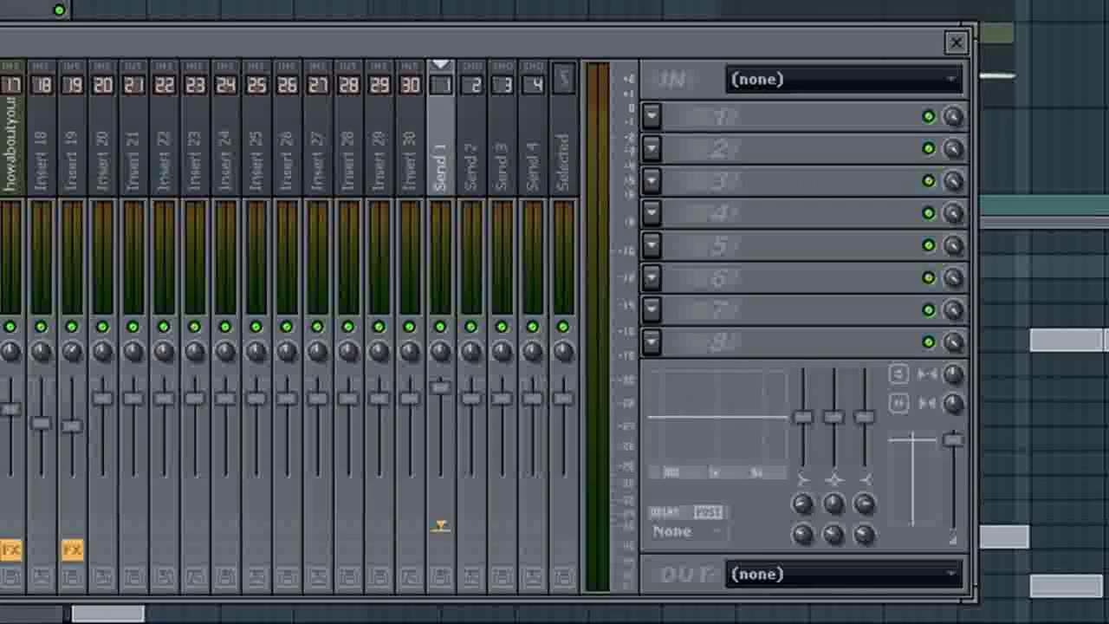
{"action": "key", "text": "F9"}
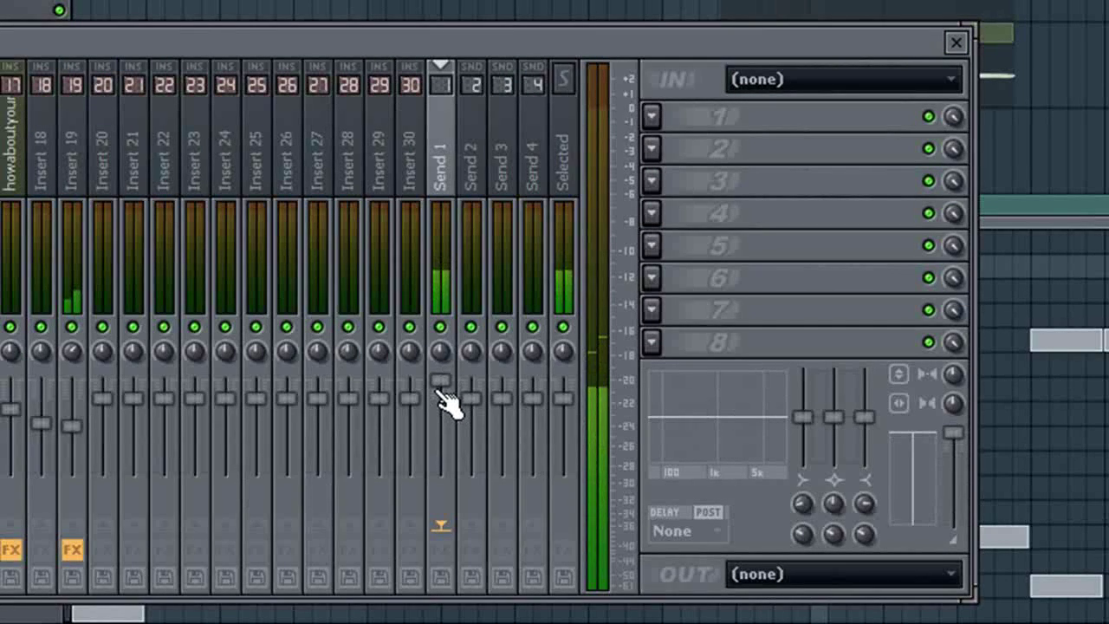
{"action": "mouse_move", "coordinate": [445, 390]}
{"action": "left_mouse_down"}
{"action": "mouse_move", "coordinate": [450, 483]}
{"action": "mouse_move", "coordinate": [451, 396]}
{"action": "mouse_move", "coordinate": [445, 405]}
{"action": "left_mouse_up"}
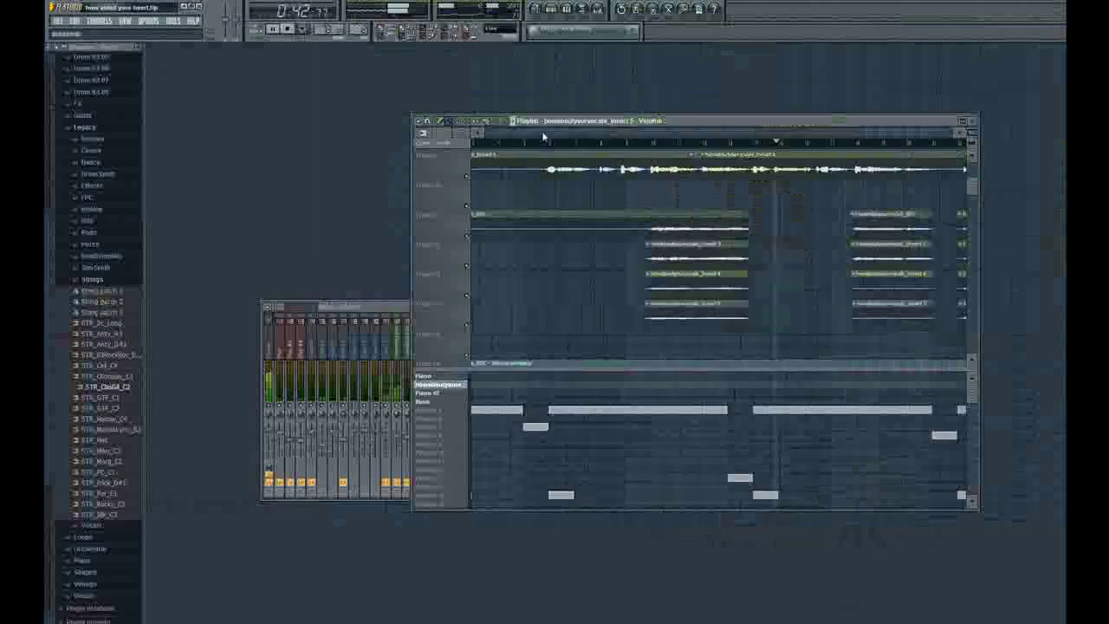
Start playback near bar 20 and maximize the mixer to show every insert strip
{"action": "left_click_drag", "start_coordinate": [543, 136], "coordinate": [609, 149]}
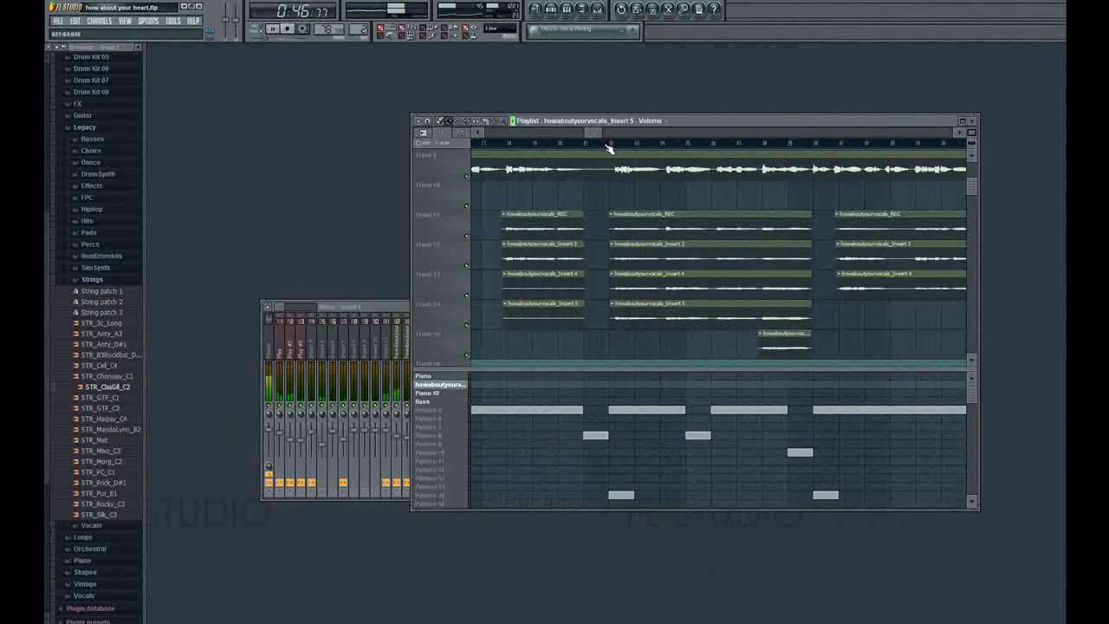
{"action": "left_click", "coordinate": [611, 147]}
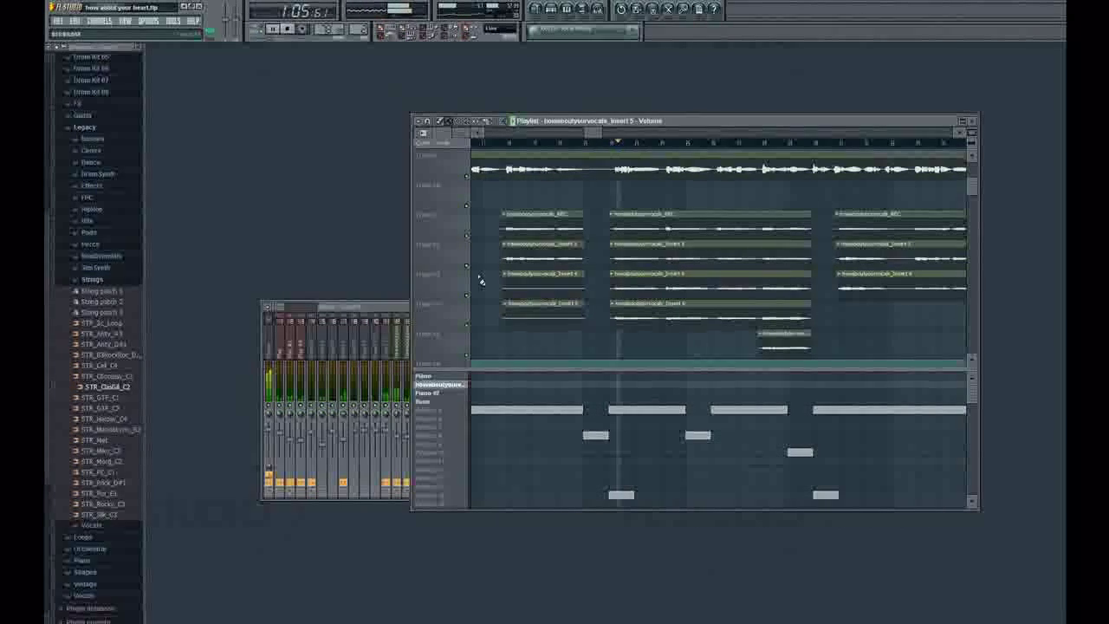
{"action": "double_click", "coordinate": [391, 308]}
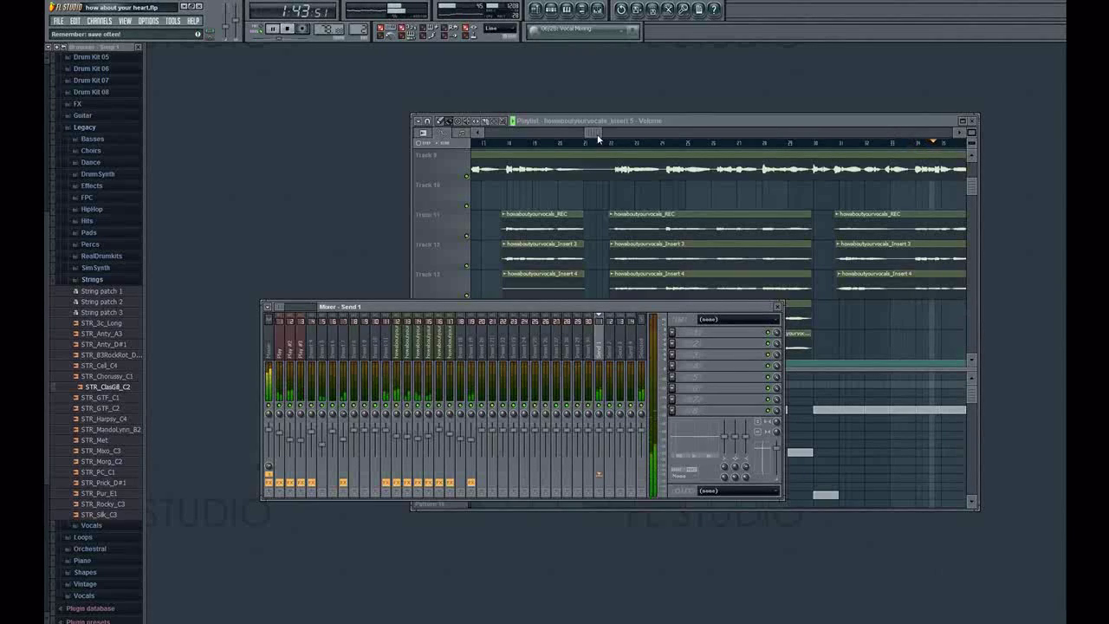
{"action": "left_click_drag", "start_coordinate": [596, 133], "coordinate": [727, 132]}
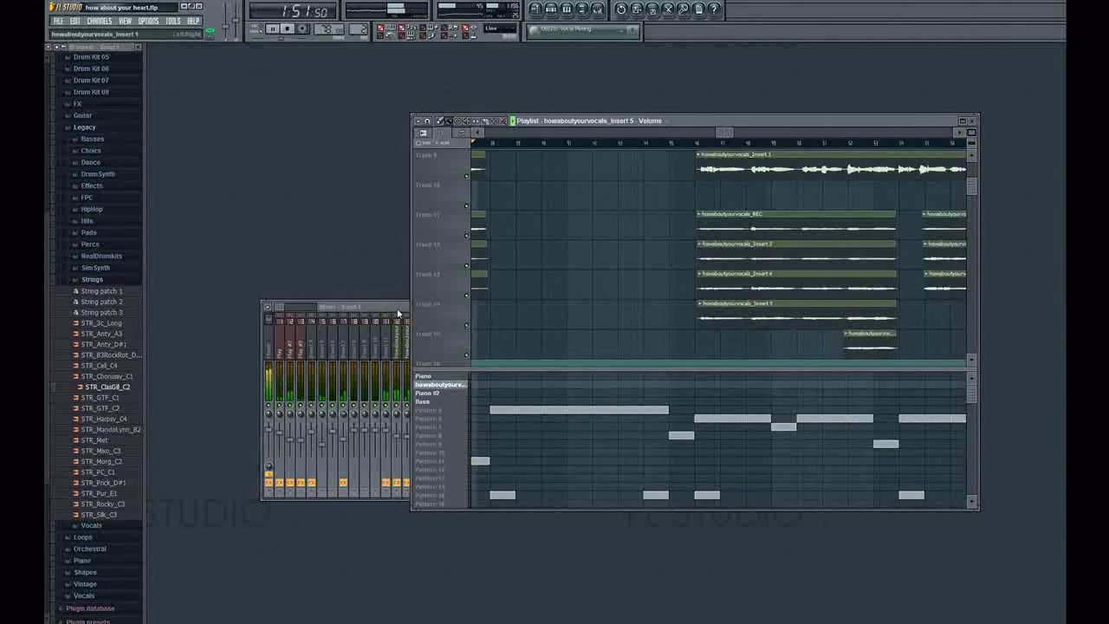
{"action": "left_click_drag", "start_coordinate": [399, 312], "coordinate": [383, 312]}
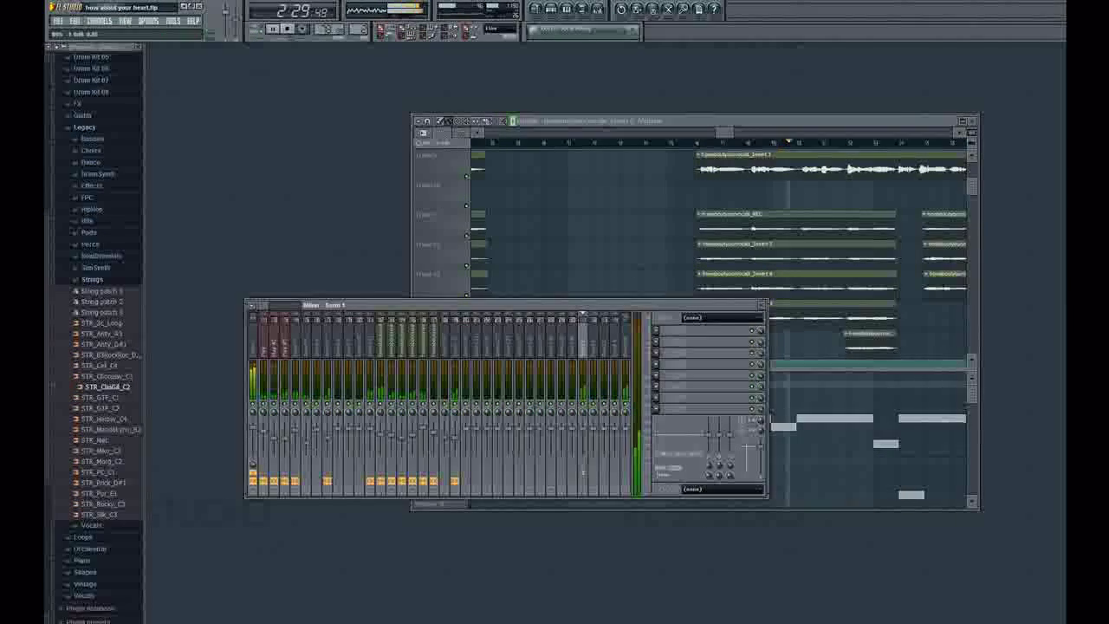
Raise the toolbar master volume slider to about 81–100% while the song plays
{"action": "left_click_drag", "start_coordinate": [232, 15], "coordinate": [233, 17]}
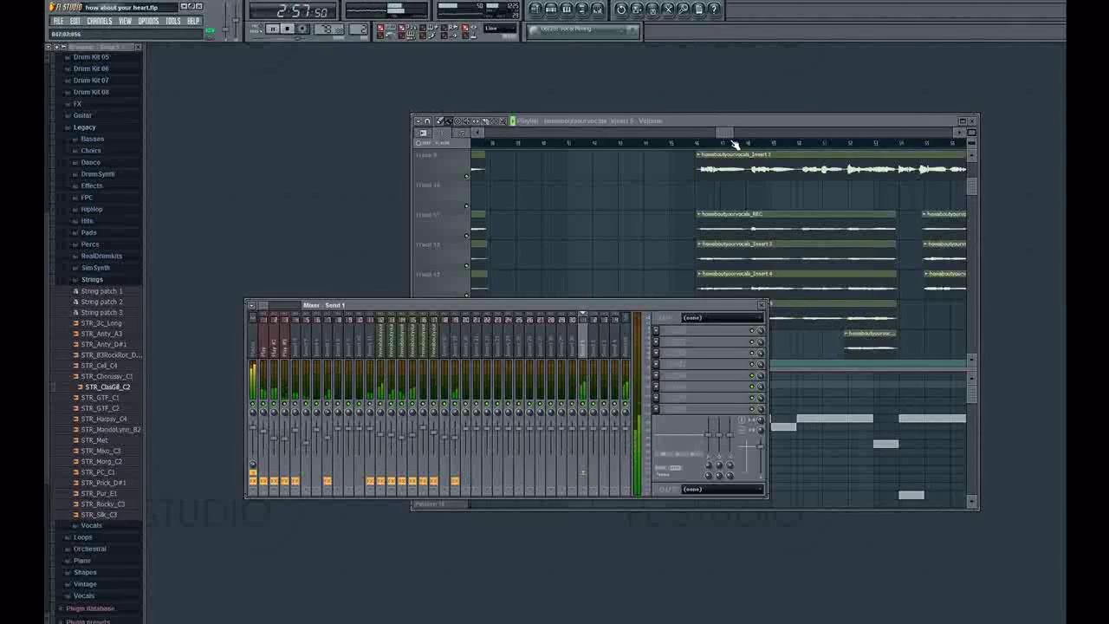
{"action": "left_click_drag", "start_coordinate": [724, 133], "coordinate": [821, 133]}
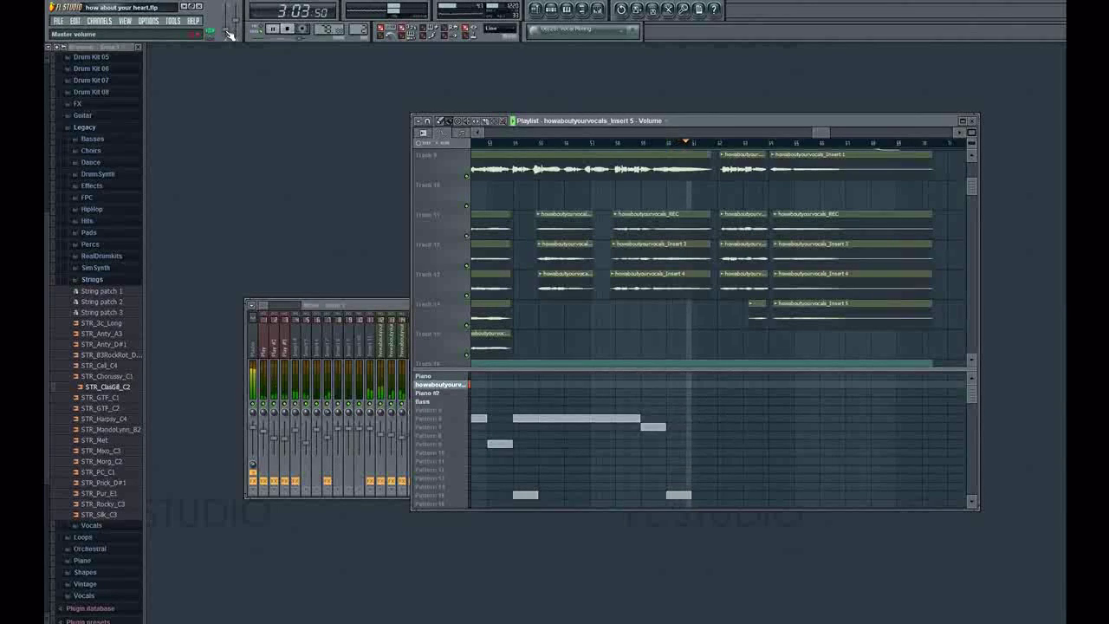
{"action": "scroll", "coordinate": [227, 17], "scroll_direction": "up", "scroll_amount": 10}
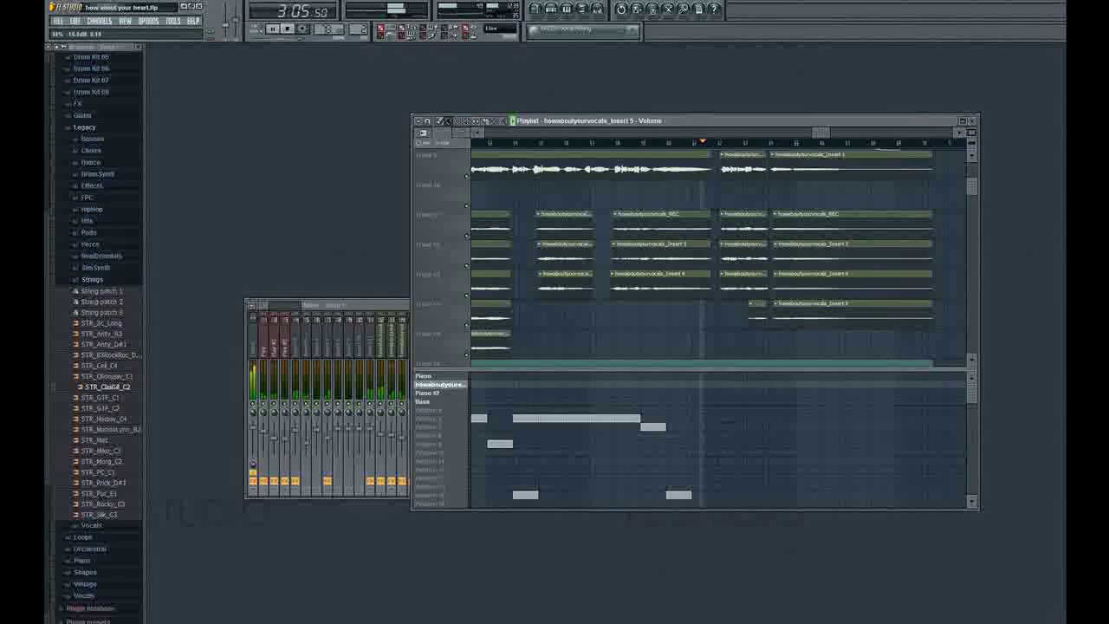